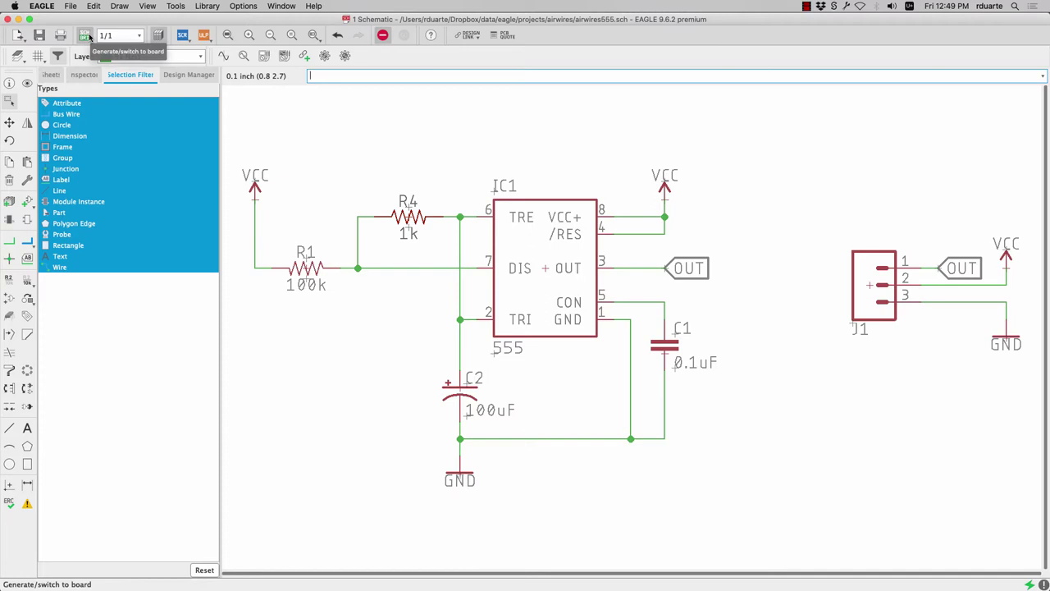
Open the airwires555 board layout from the 555 timer schematic
{"action": "left_click", "coordinate": [85, 37]}
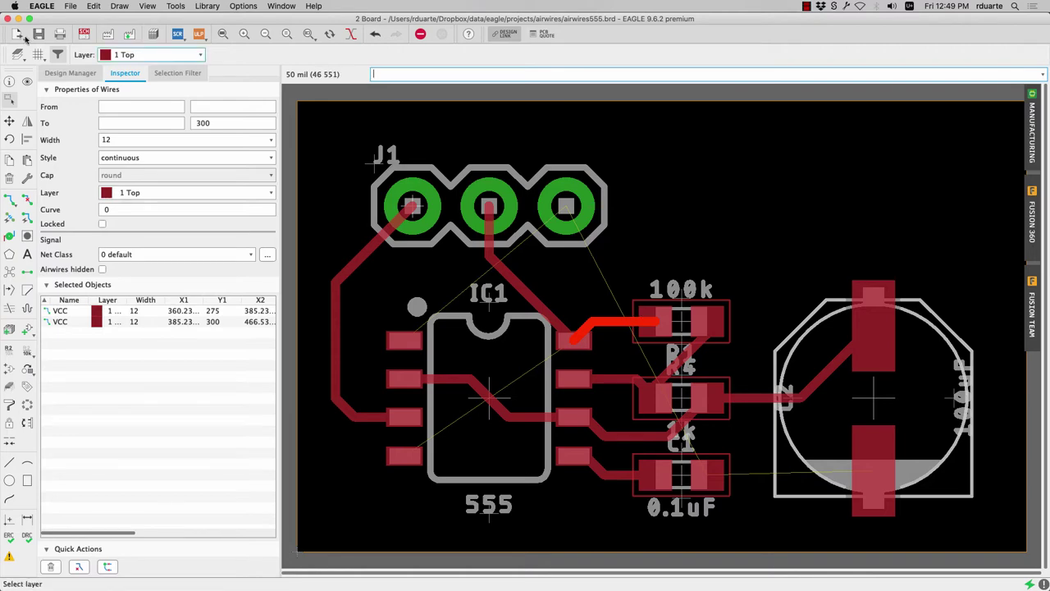
{"action": "left_click", "coordinate": [15, 59]}
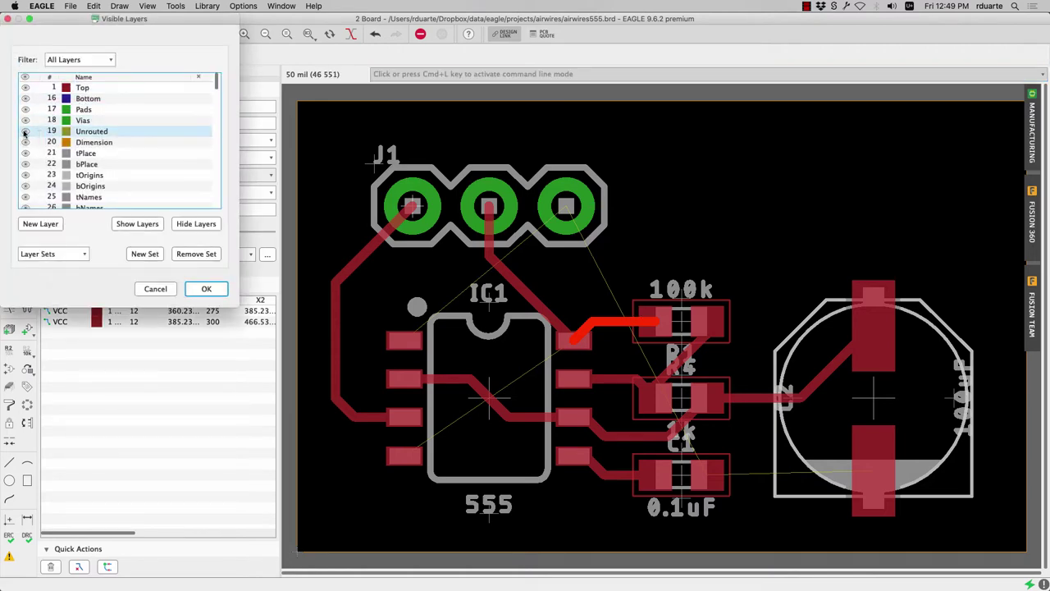
{"action": "left_click", "coordinate": [25, 131]}
{"action": "left_click", "coordinate": [26, 132]}
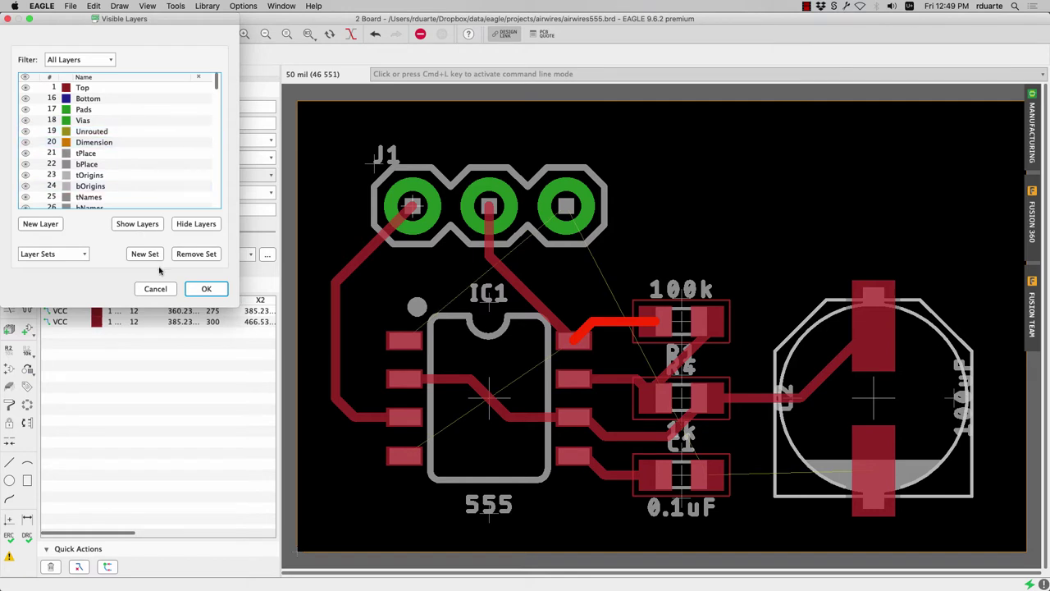
{"action": "left_click", "coordinate": [206, 288]}
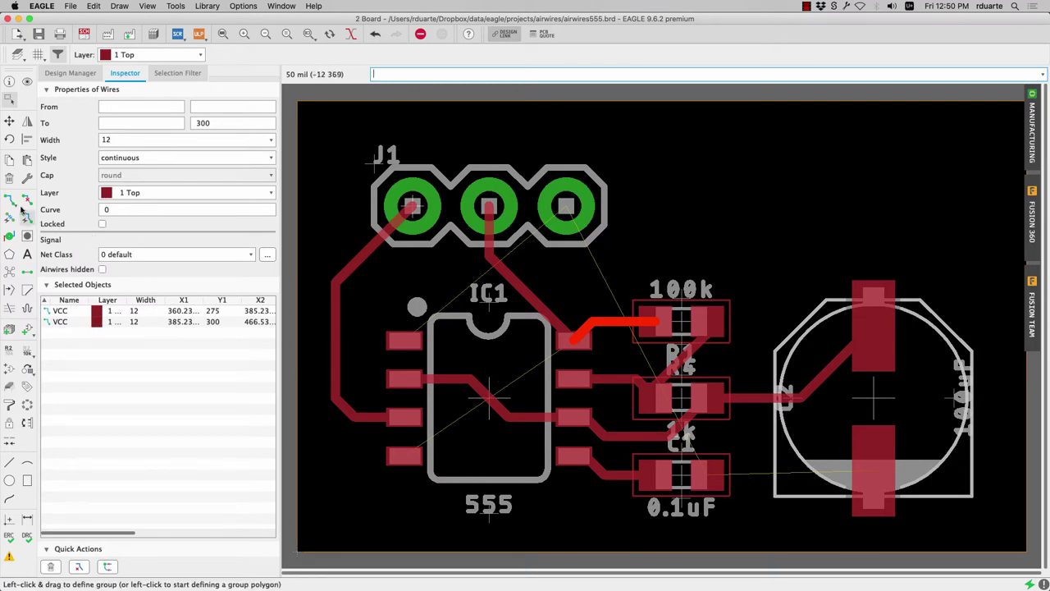
Start a VCC trace from IC1's lower-left pad with a short diagonal first segment
{"action": "left_click", "coordinate": [9, 199]}
{"action": "left_click", "coordinate": [411, 456]}
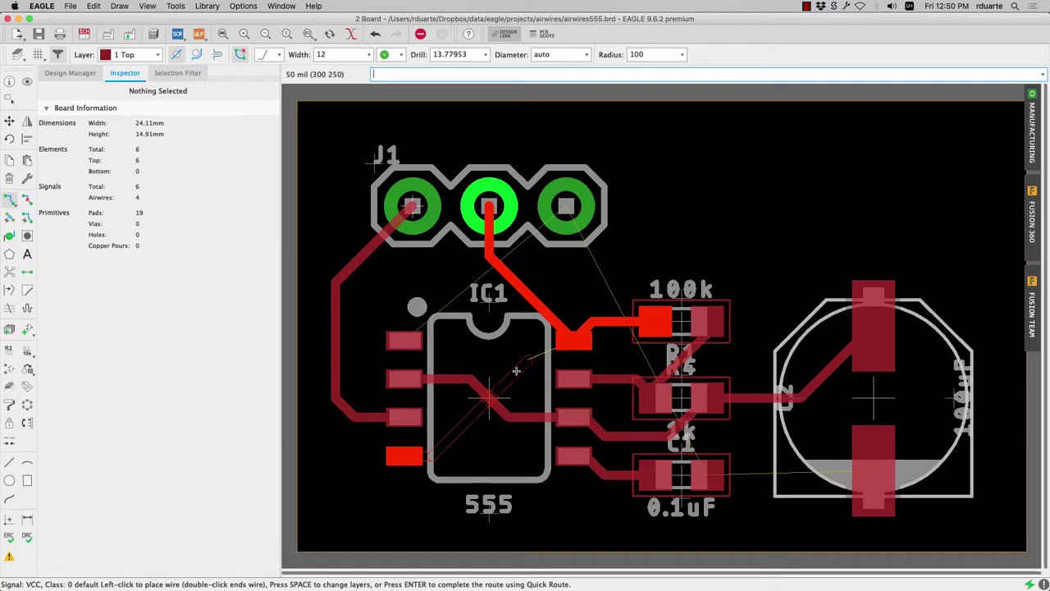
{"action": "right_click", "coordinate": [457, 448]}
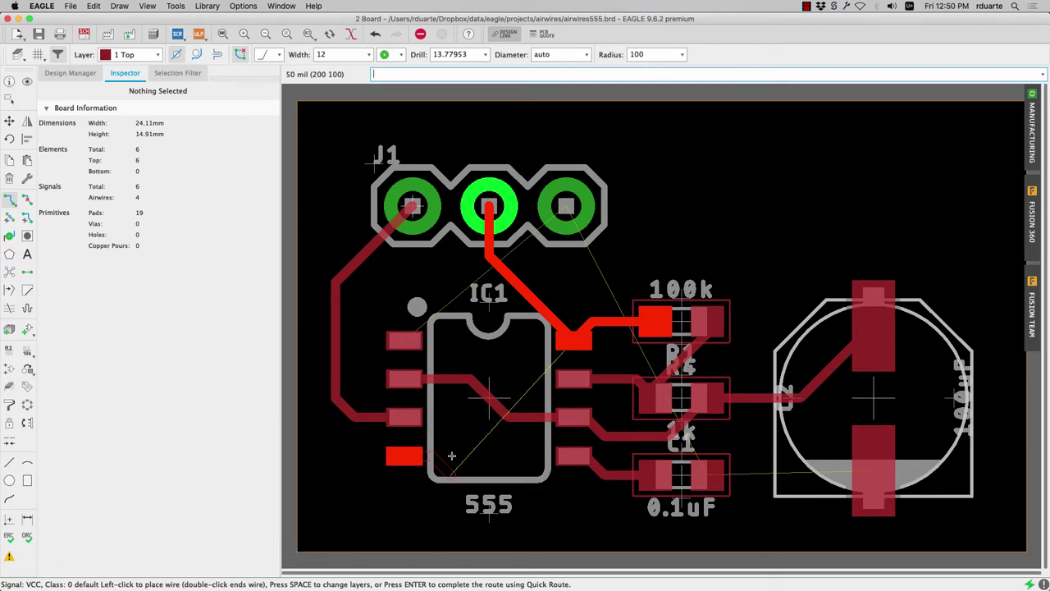
{"action": "left_click", "coordinate": [457, 448]}
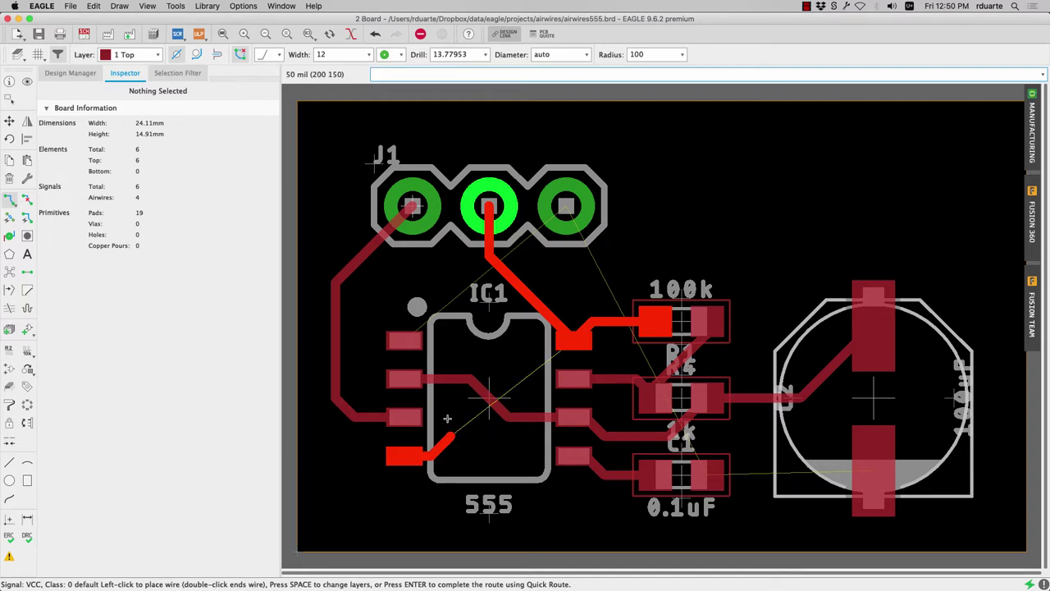
Drop a via, route under IC1 on 16 Bottom, then finish on 1 Top at the right pad
{"action": "left_click", "coordinate": [136, 55]}
{"action": "left_click", "coordinate": [132, 67]}
{"action": "left_click", "coordinate": [451, 435]}
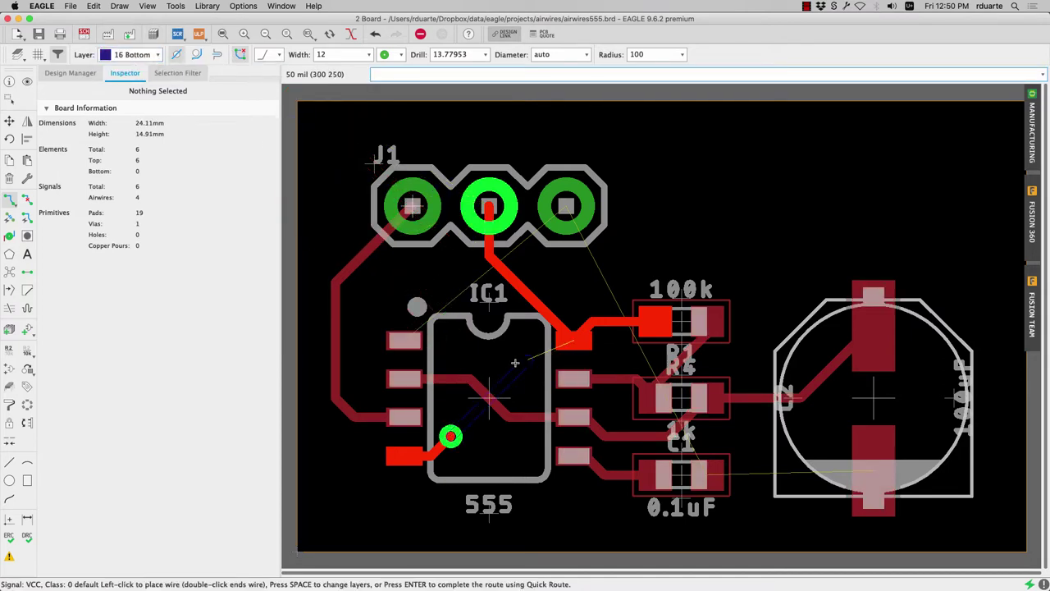
{"action": "left_click", "coordinate": [530, 359]}
{"action": "left_click", "coordinate": [139, 57]}
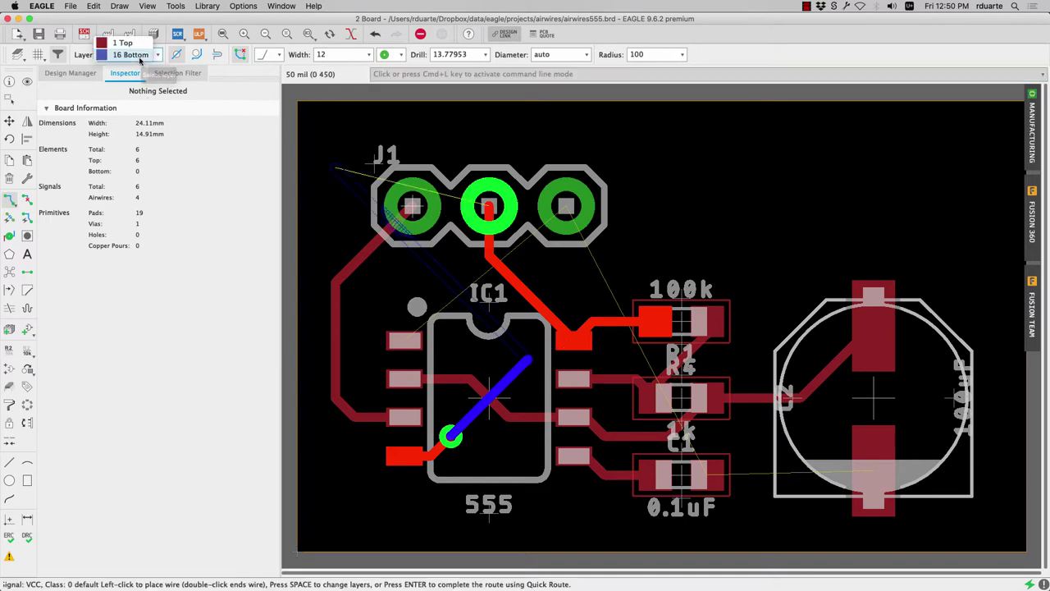
{"action": "left_click", "coordinate": [123, 43]}
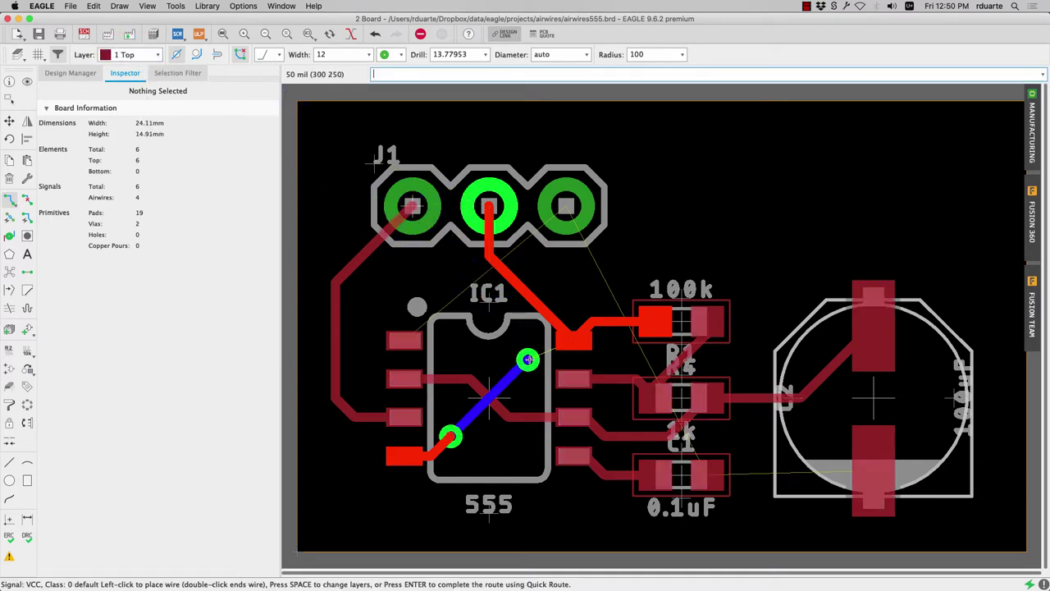
{"action": "left_click", "coordinate": [576, 339]}
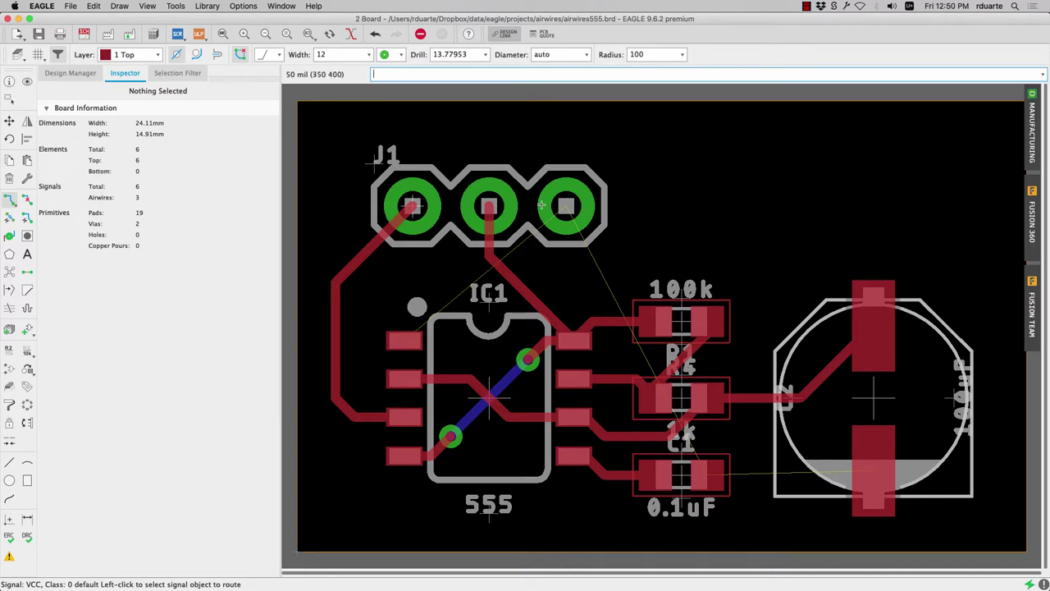
{"action": "type", "text": "ratsnest"}
{"action": "key", "text": "Return"}
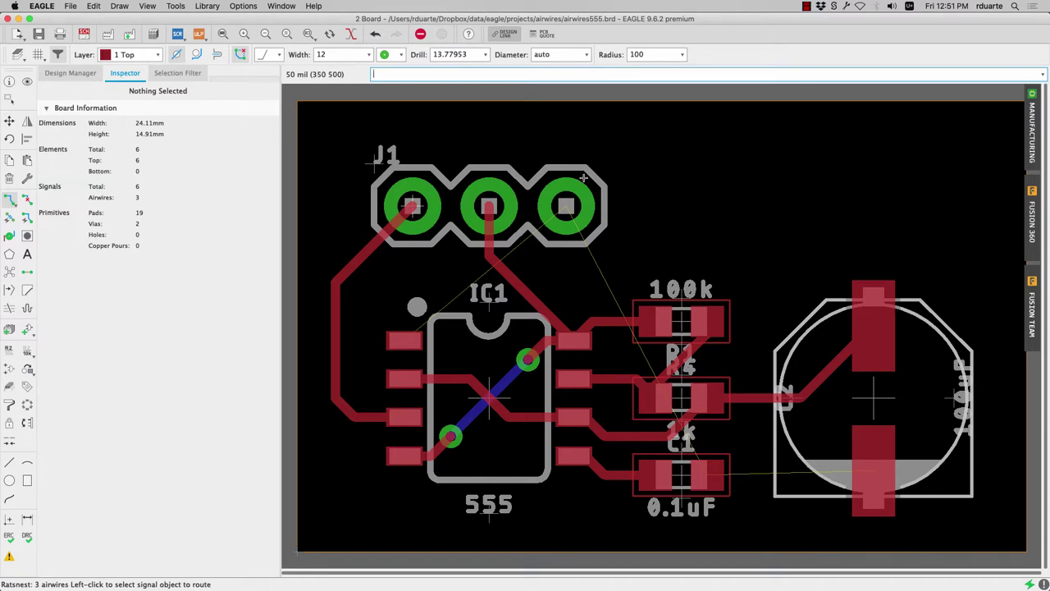
{"action": "key", "text": "Up"}
{"action": "key", "text": "BackSpace"}
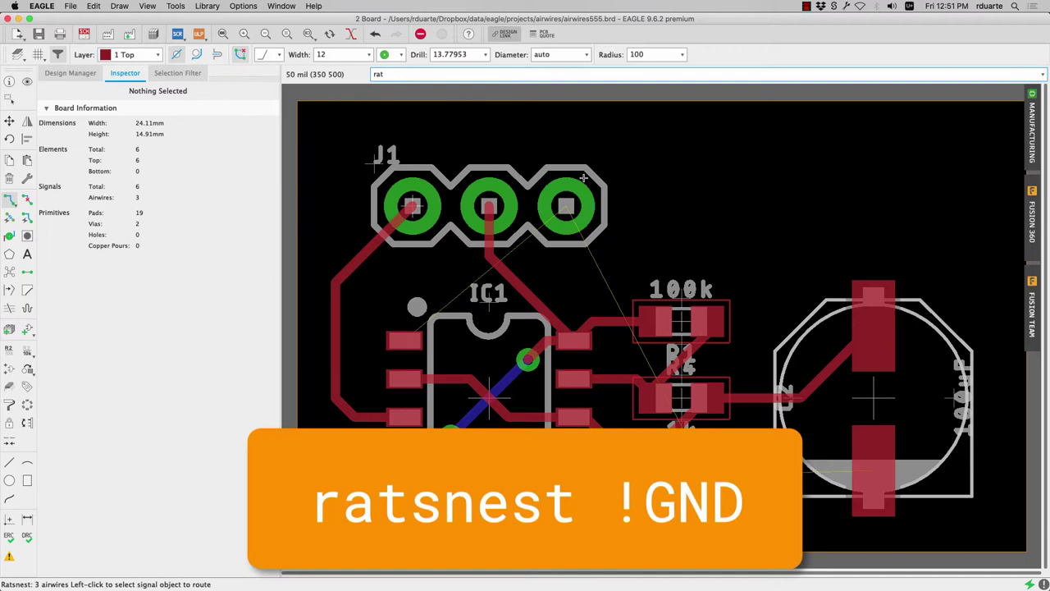
{"action": "type", "text": "!GND"}
{"action": "key", "text": "Return"}
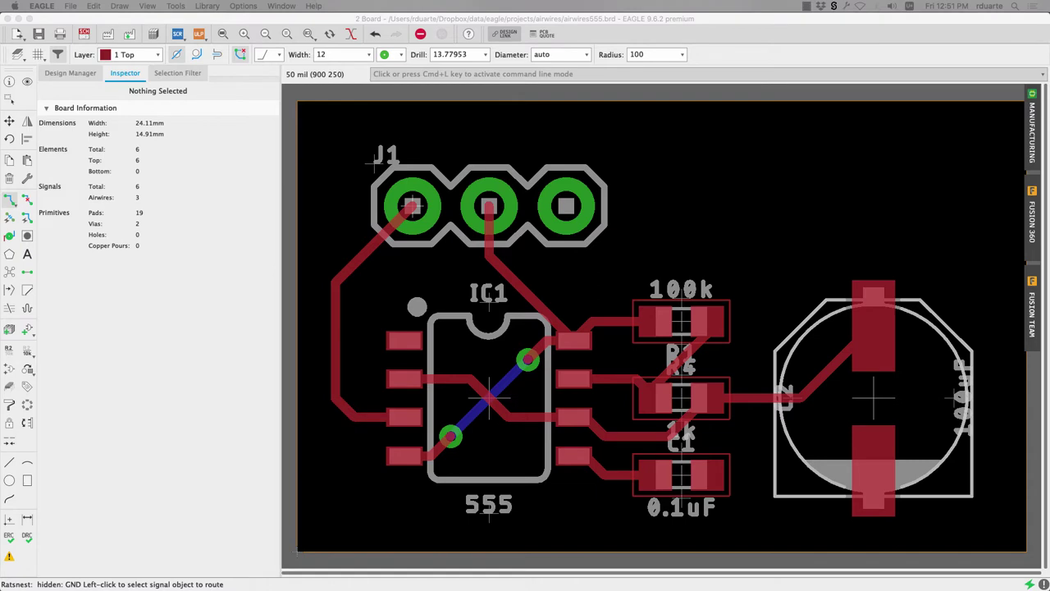
{"action": "left_click", "coordinate": [471, 73]}
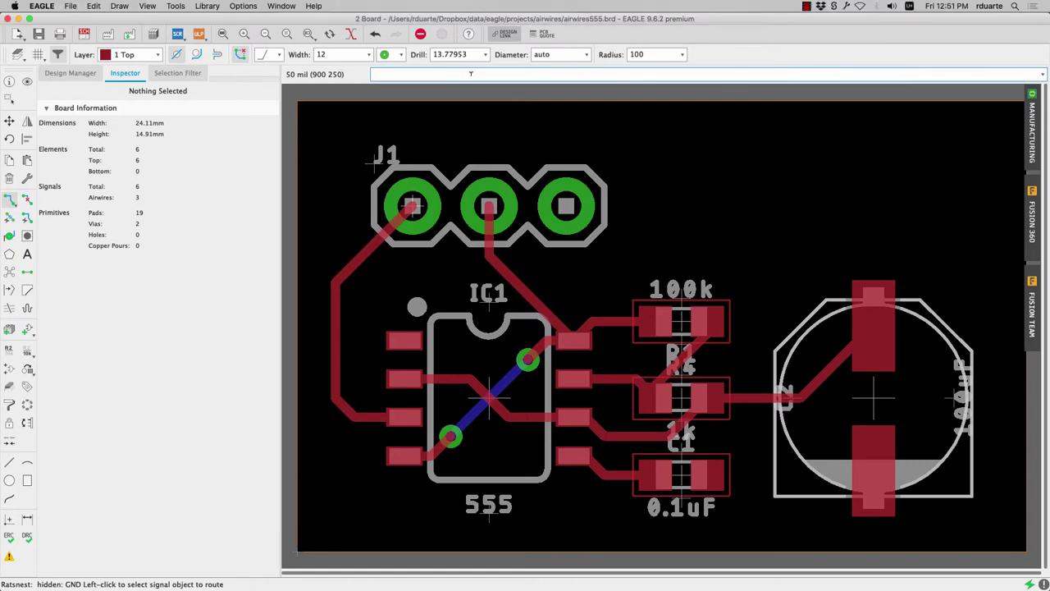
{"action": "type", "text": "ratsnest *"}
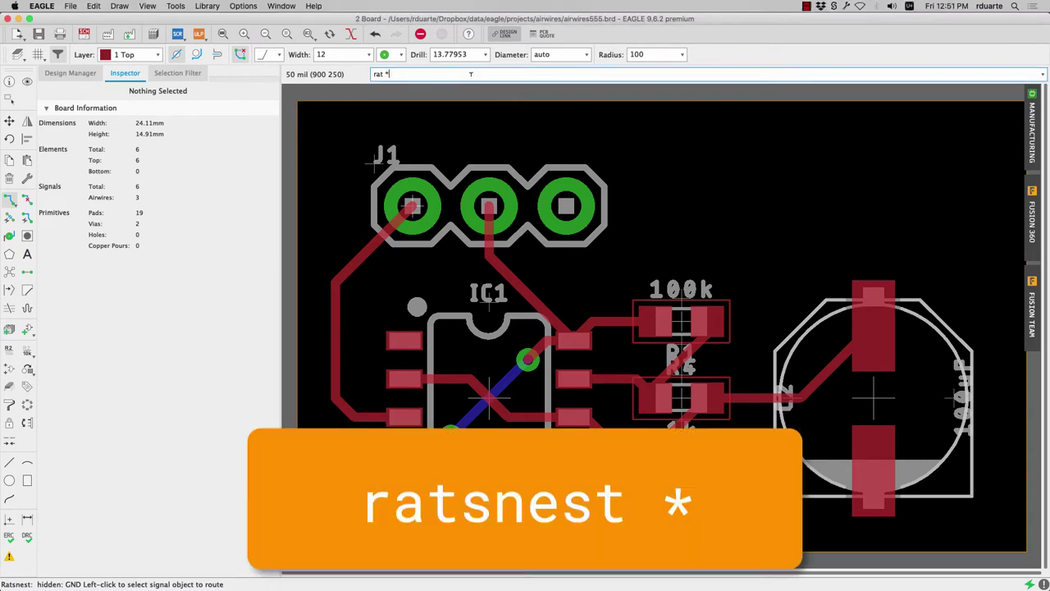
{"action": "key", "text": "Return"}
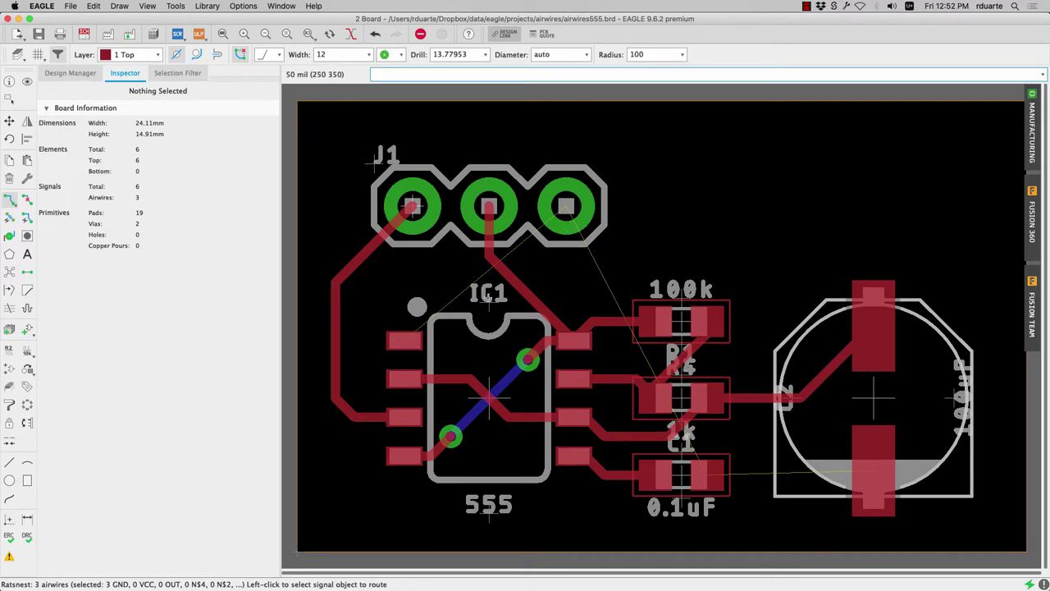
Draw a right-angle polygon outline on the Top layer enclosing the whole board
{"action": "scroll", "coordinate": [488, 291], "scroll_direction": "down", "scroll_amount": 3}
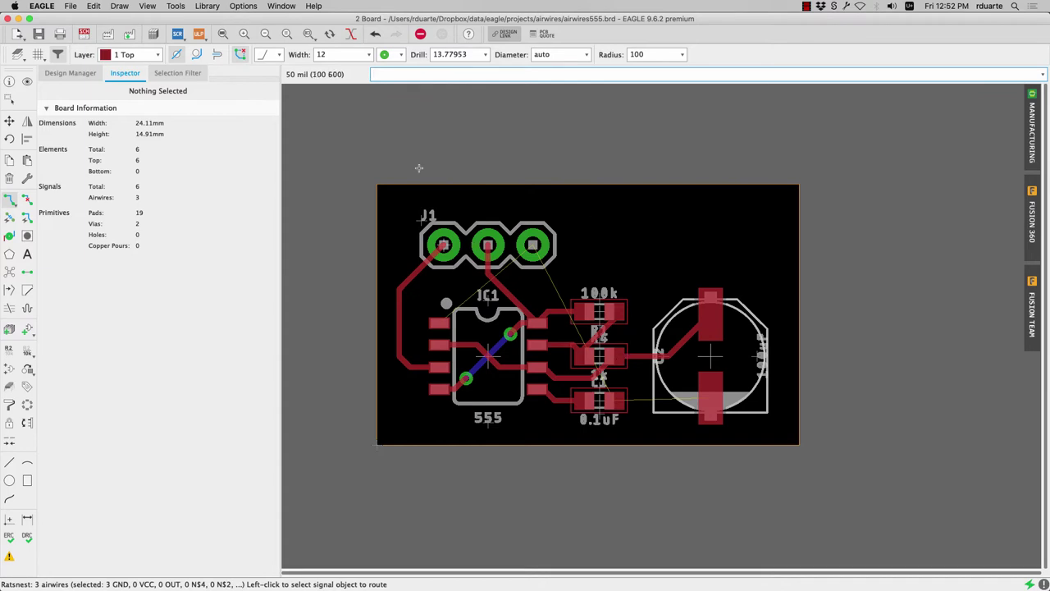
{"action": "scroll", "coordinate": [450, 187], "scroll_direction": "down", "scroll_amount": 1}
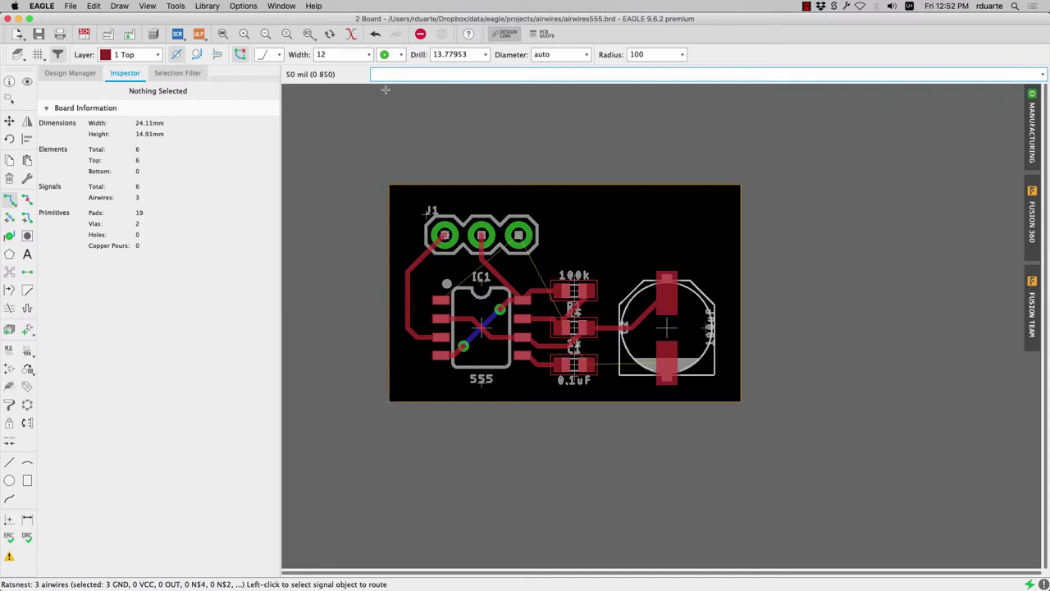
{"action": "type", "text": "polygon"}
{"action": "key", "text": "Return"}
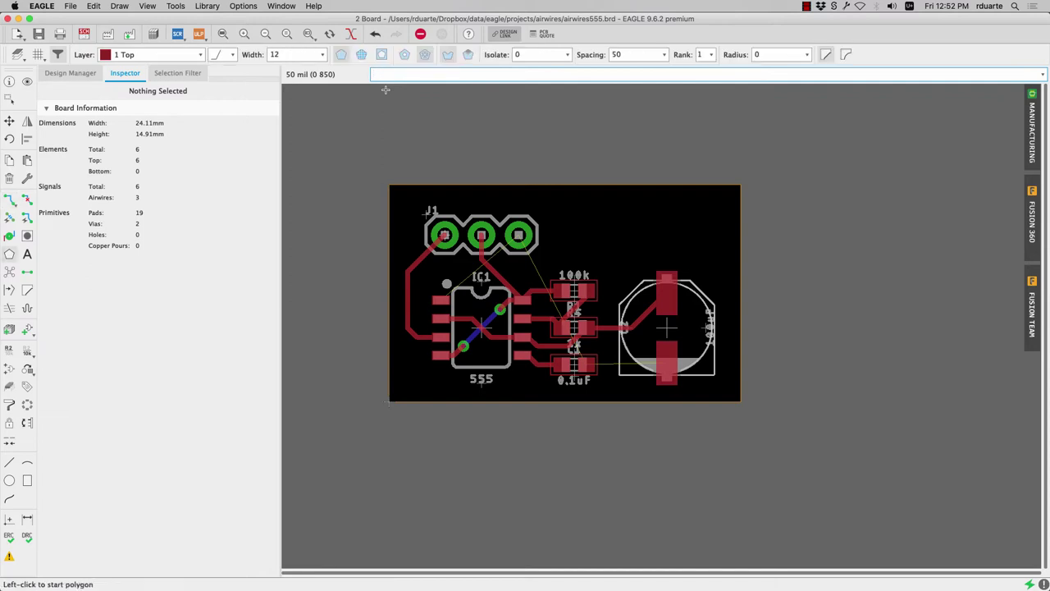
{"action": "left_click", "coordinate": [218, 52]}
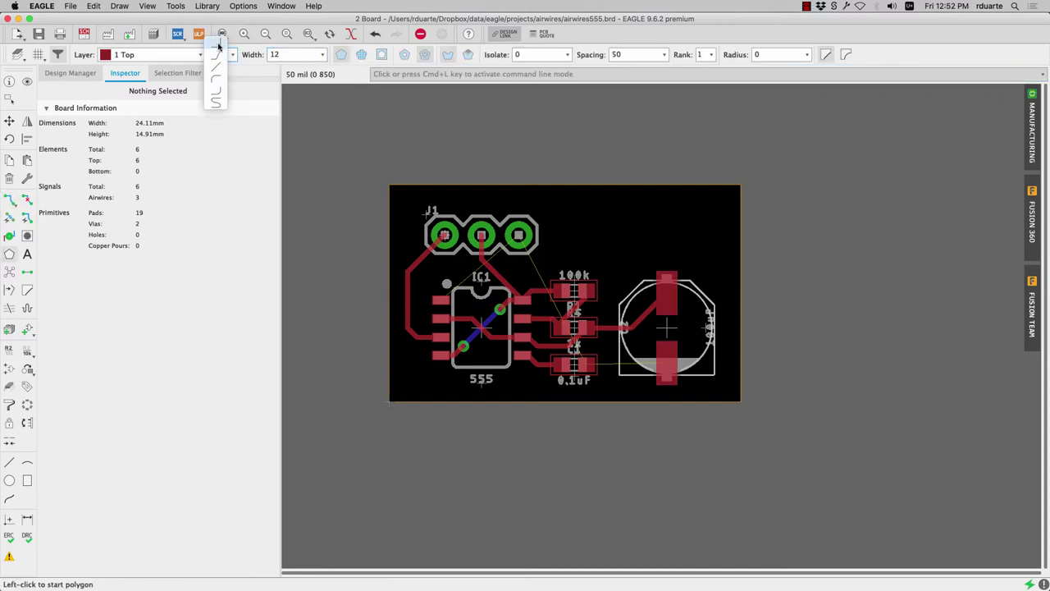
{"action": "left_click", "coordinate": [218, 46]}
{"action": "left_click", "coordinate": [351, 161]}
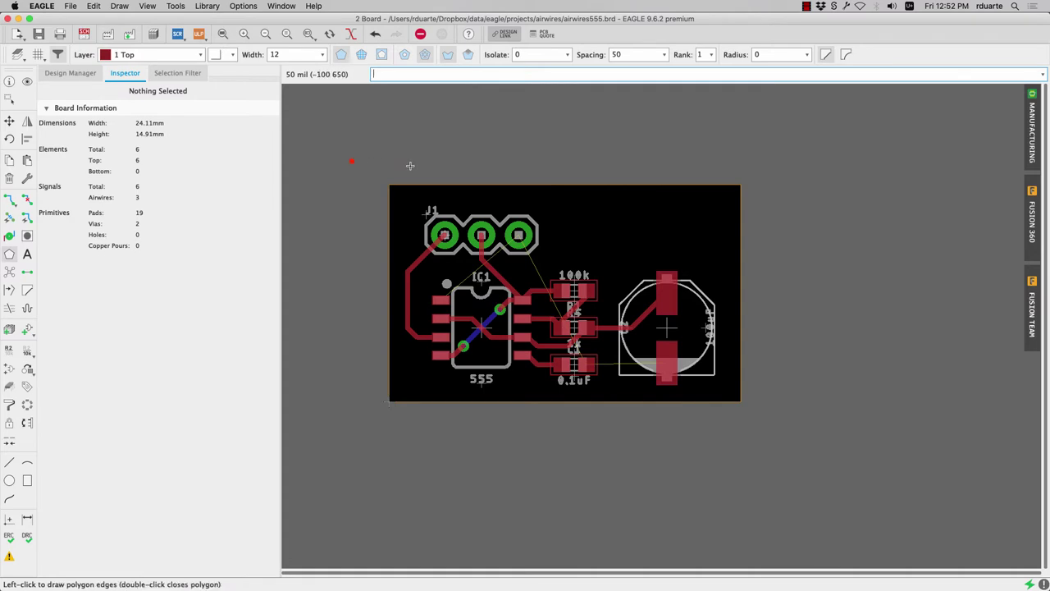
{"action": "left_click", "coordinate": [778, 439]}
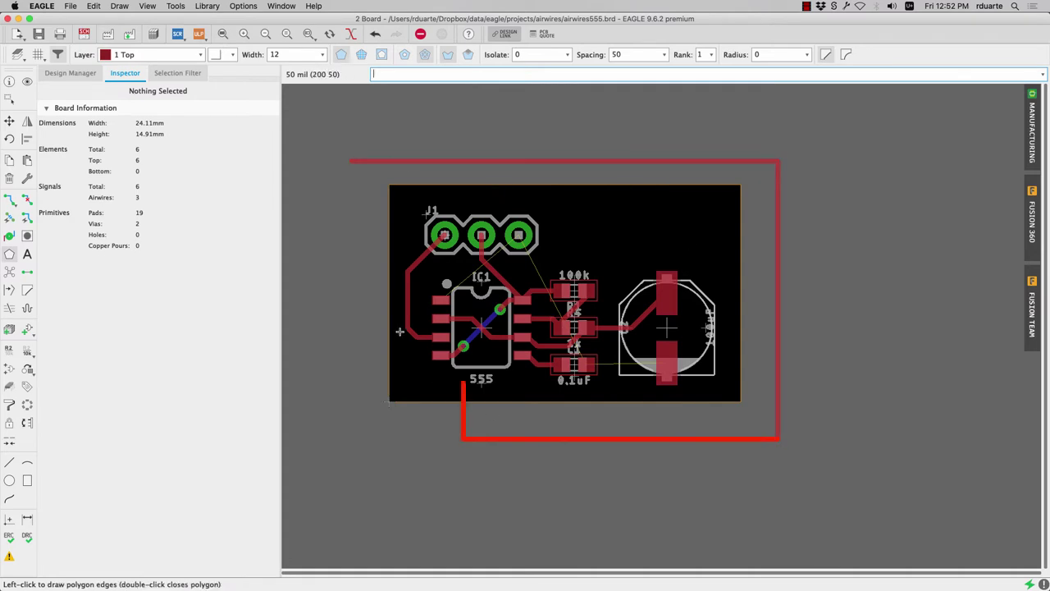
{"action": "left_click", "coordinate": [348, 163]}
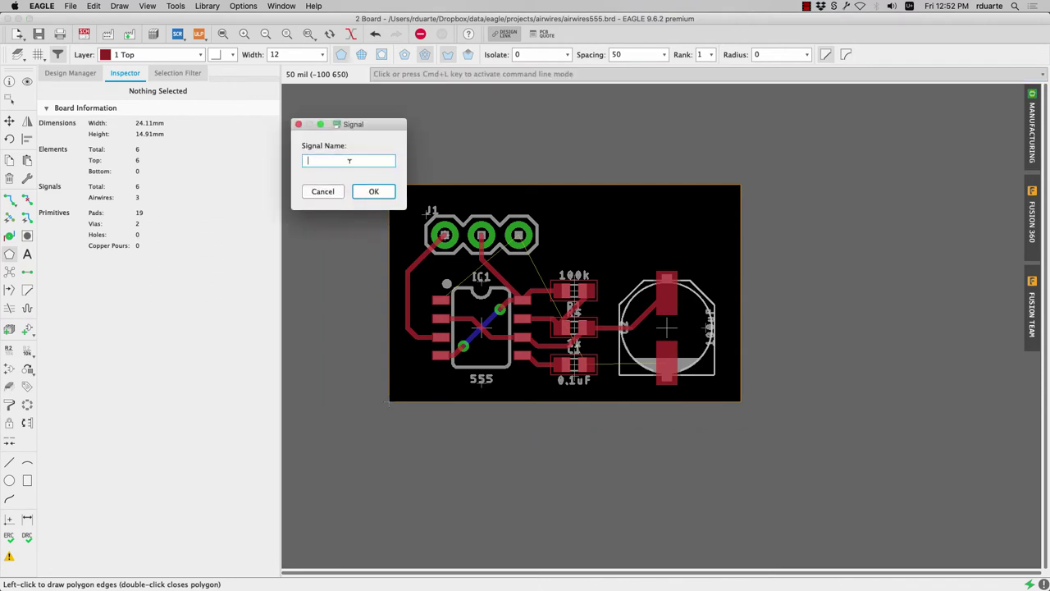
Name the polygon's signal GND and pour it with ratsnest
{"action": "type", "text": "GND"}
{"action": "key", "text": "Return"}
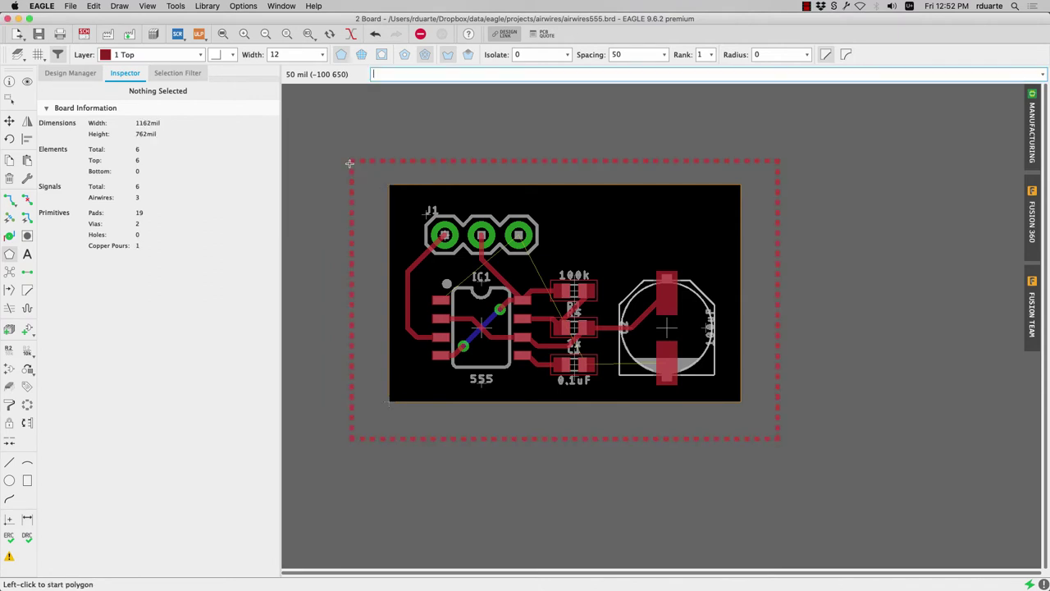
{"action": "type", "text": "rat"}
{"action": "key", "text": "Return"}
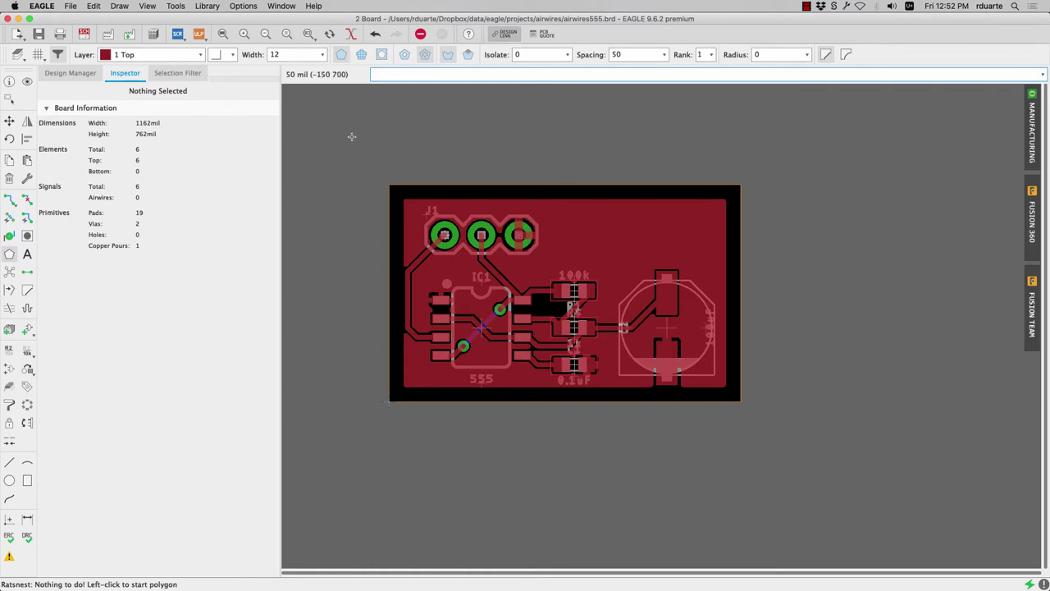
{"action": "left_click", "coordinate": [405, 157]}
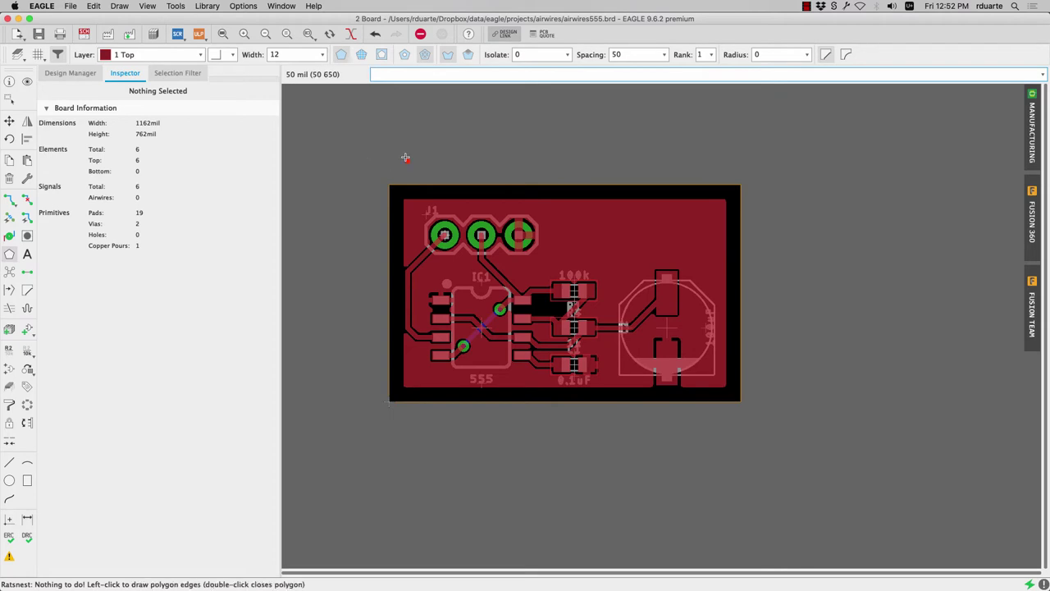
{"action": "key", "text": "Escape"}
{"action": "left_click", "coordinate": [10, 101]}
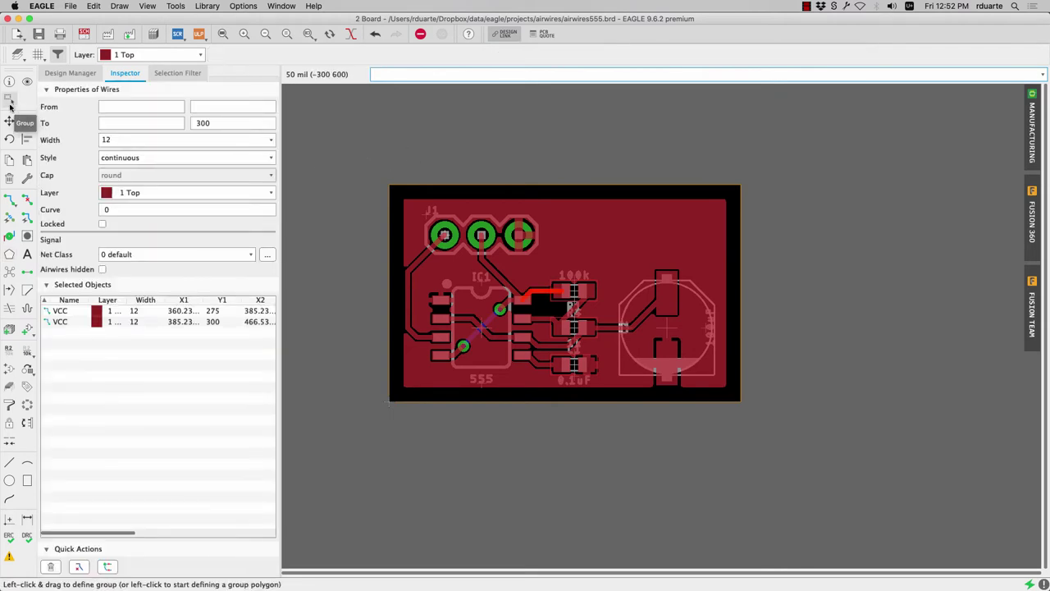
{"action": "left_click", "coordinate": [441, 138]}
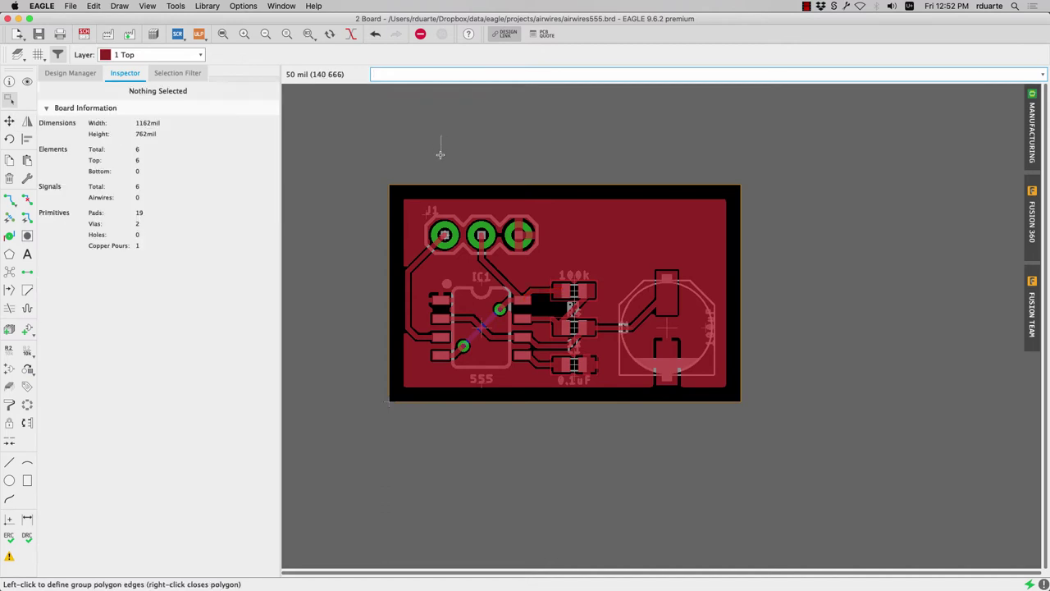
{"action": "right_click", "coordinate": [466, 151]}
{"action": "left_click", "coordinate": [466, 152]}
{"action": "right_click", "coordinate": [445, 168]}
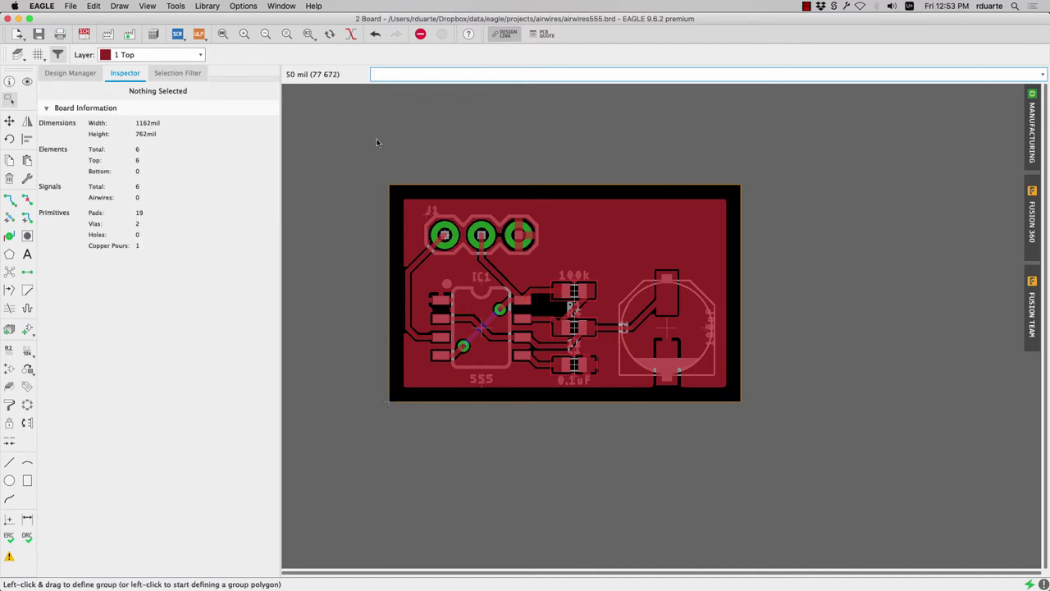
{"action": "left_click", "coordinate": [478, 161]}
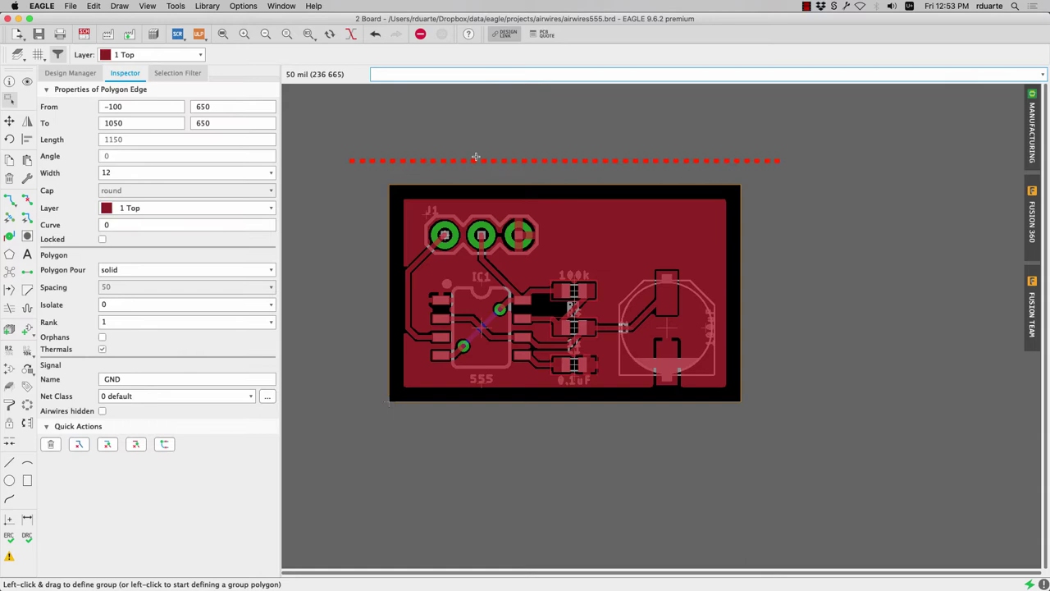
{"action": "left_click", "coordinate": [434, 130]}
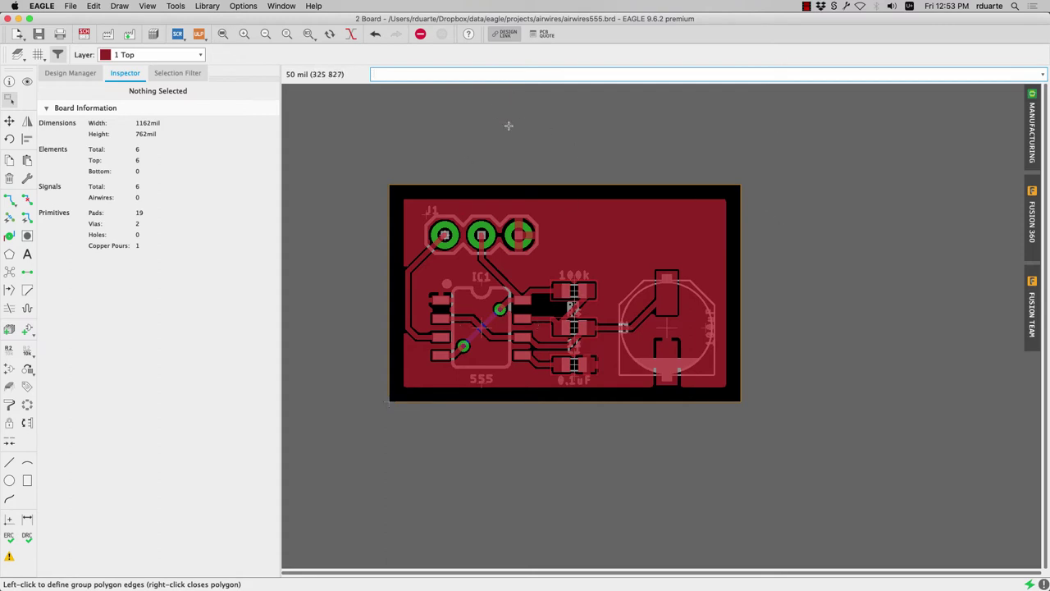
Empty the copper pour with the command 'ripup @;'
{"action": "type", "text": "ripup @"}
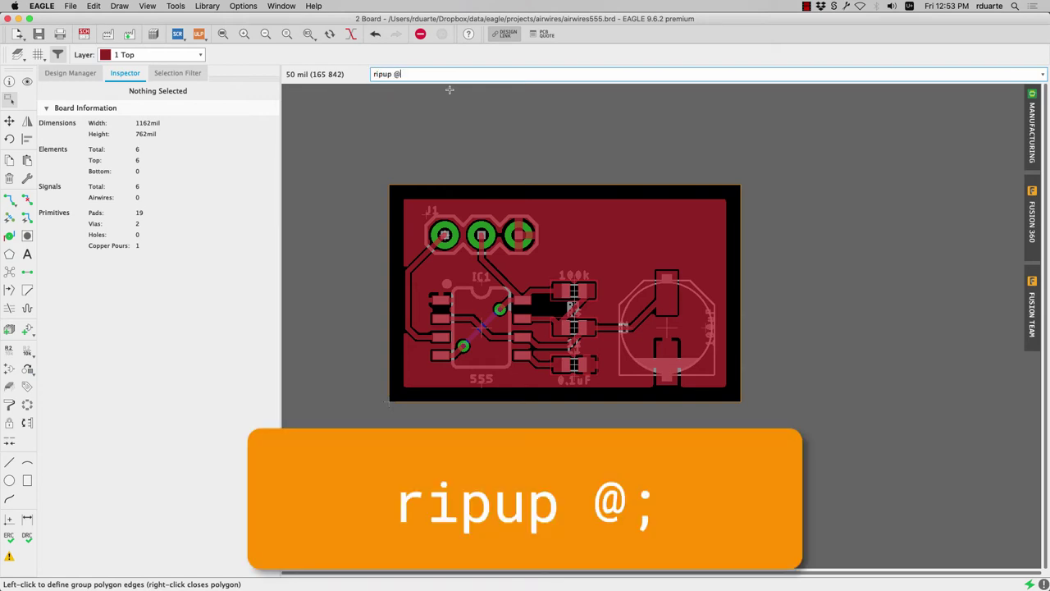
{"action": "type", "text": ";"}
{"action": "key", "text": "Return"}
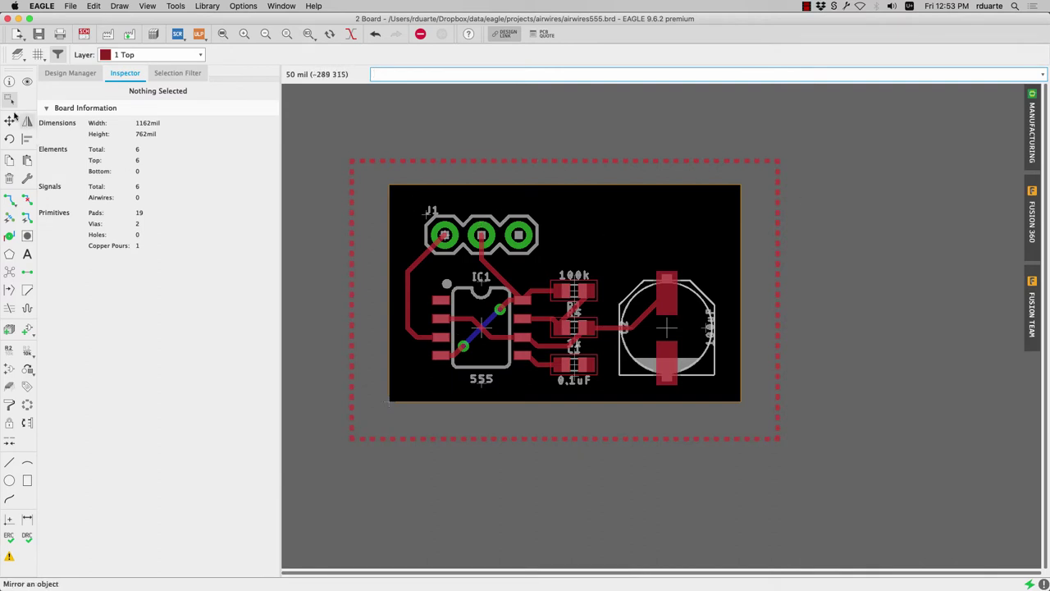
Select the GND polygon outline and keep its pour style as solid in the Inspector
{"action": "left_click", "coordinate": [497, 160]}
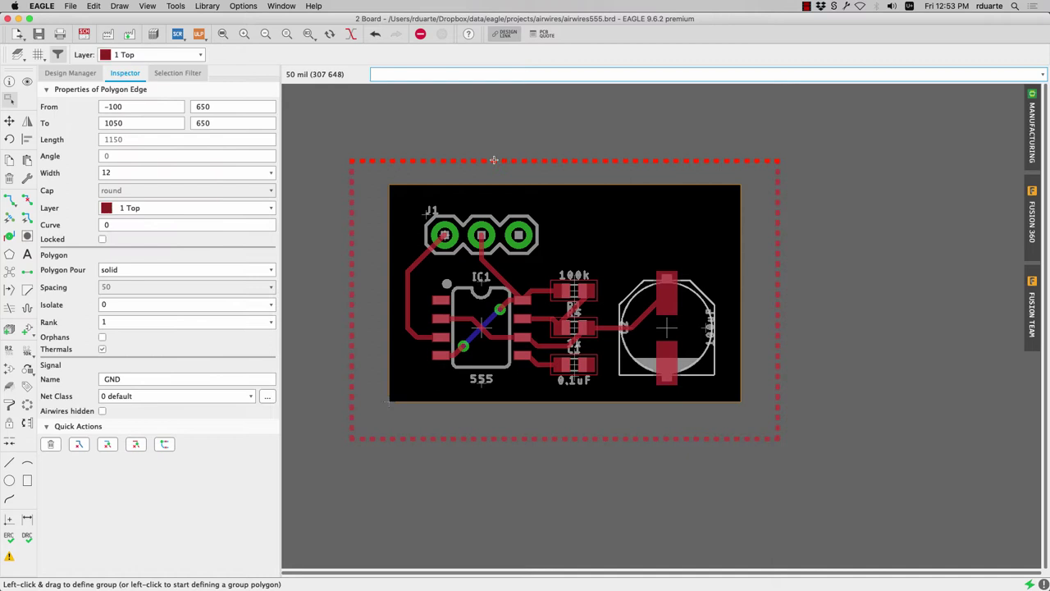
{"action": "left_click", "coordinate": [123, 273]}
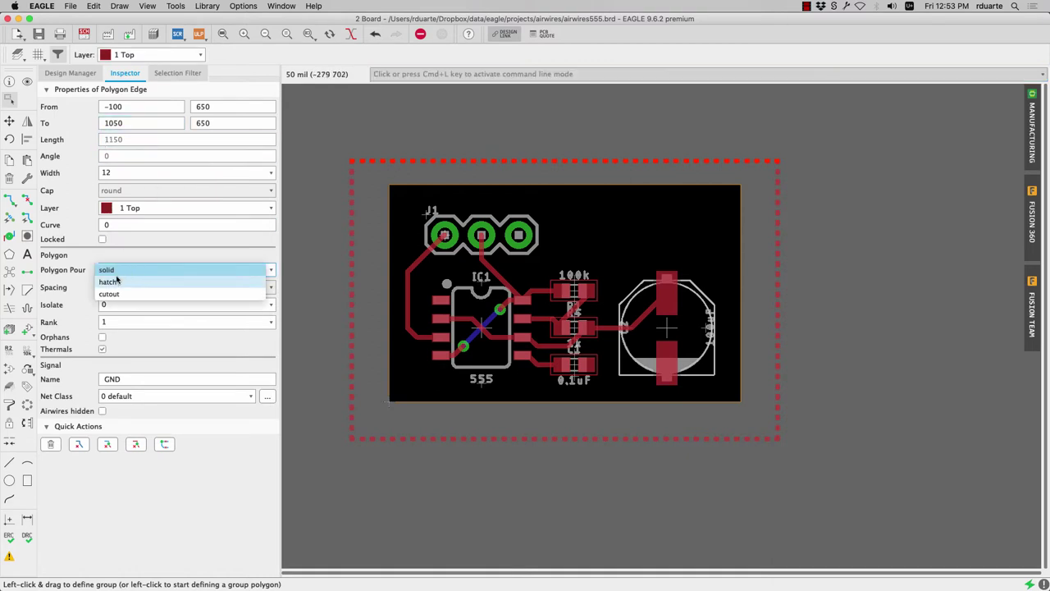
{"action": "left_click", "coordinate": [75, 269]}
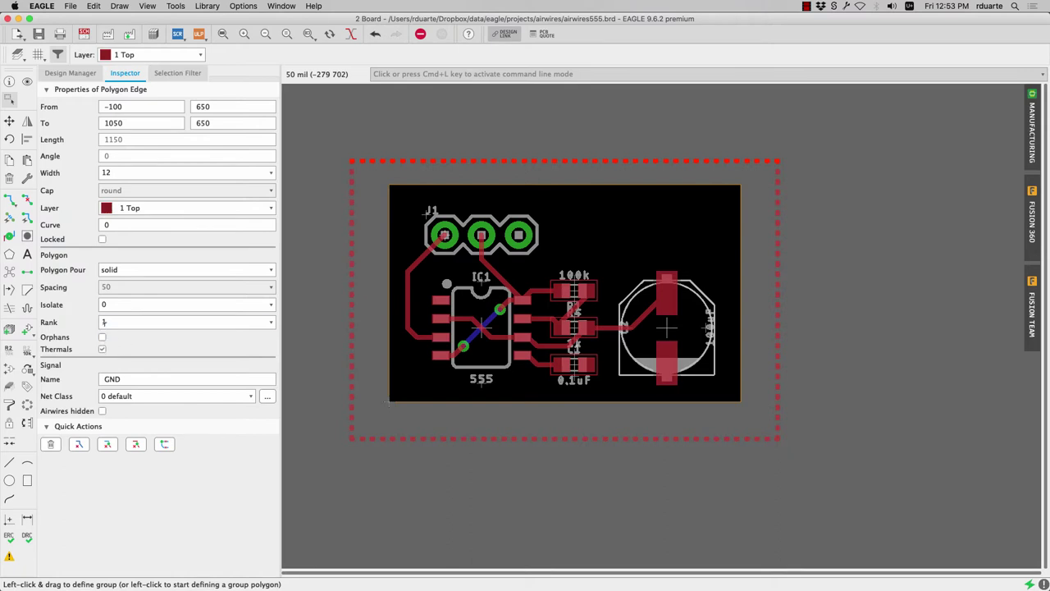
{"action": "left_click", "coordinate": [121, 305]}
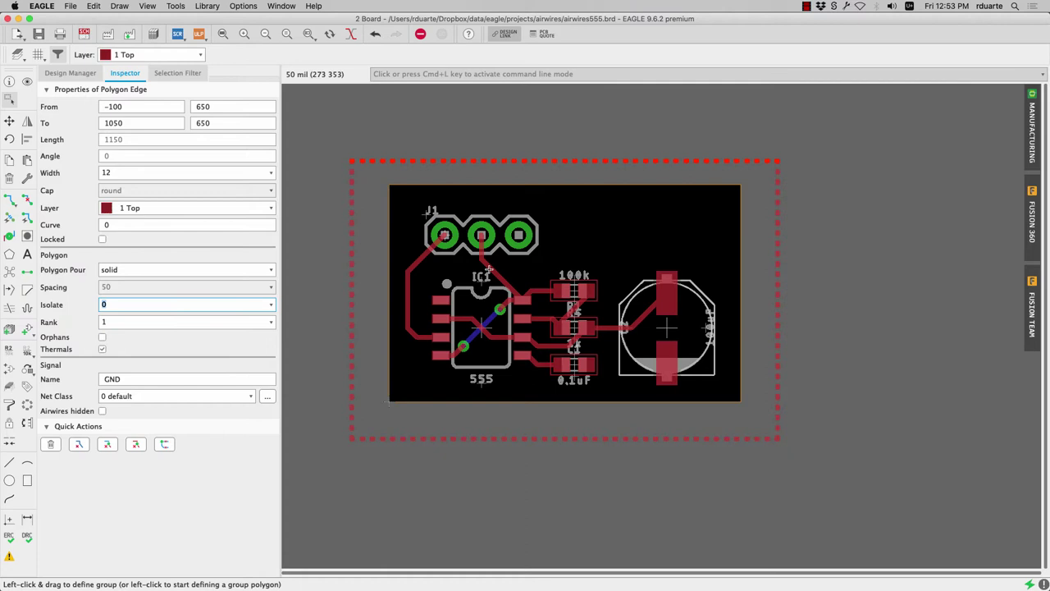
Refill the GND copper pour with the ratsnest command
{"action": "left_click", "coordinate": [472, 74]}
{"action": "type", "text": "ratsnest"}
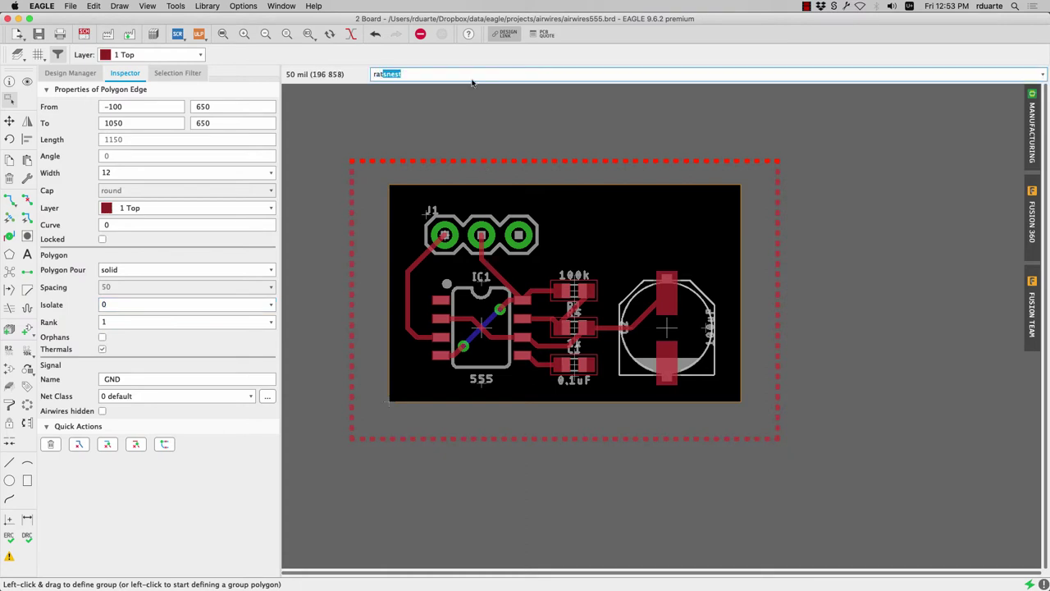
{"action": "key", "text": "Return"}
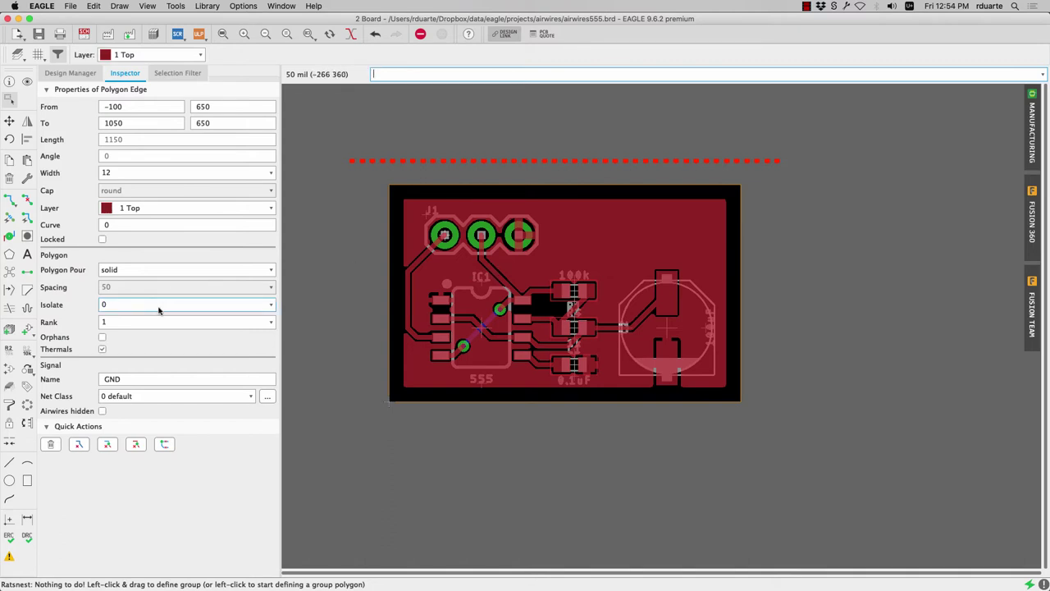
Set the GND polygon's Isolate value to 12 in the Inspector
{"action": "left_click", "coordinate": [274, 308]}
{"action": "left_click", "coordinate": [270, 308]}
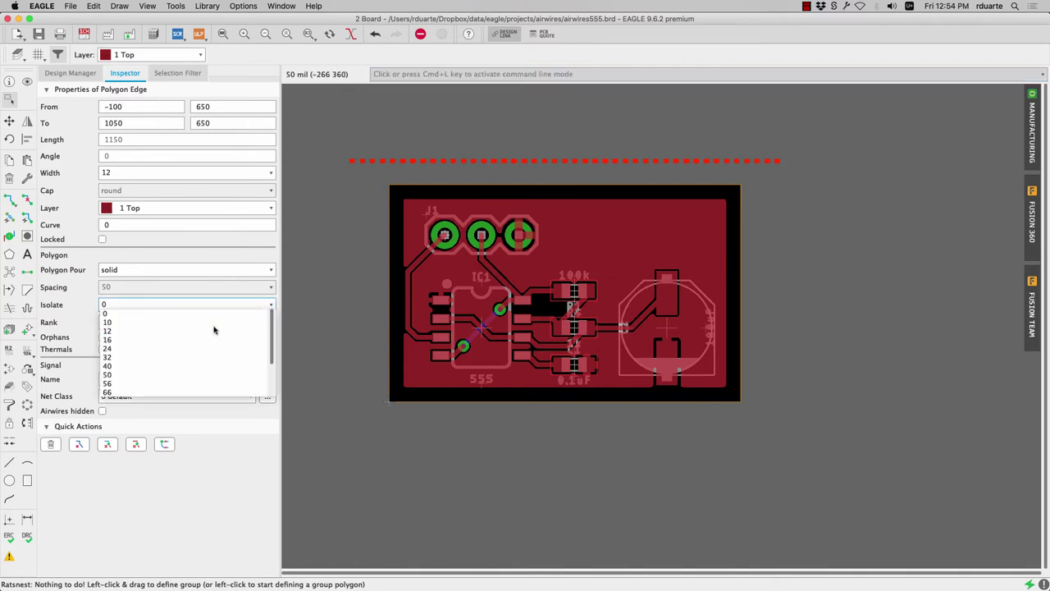
{"action": "left_click", "coordinate": [215, 328]}
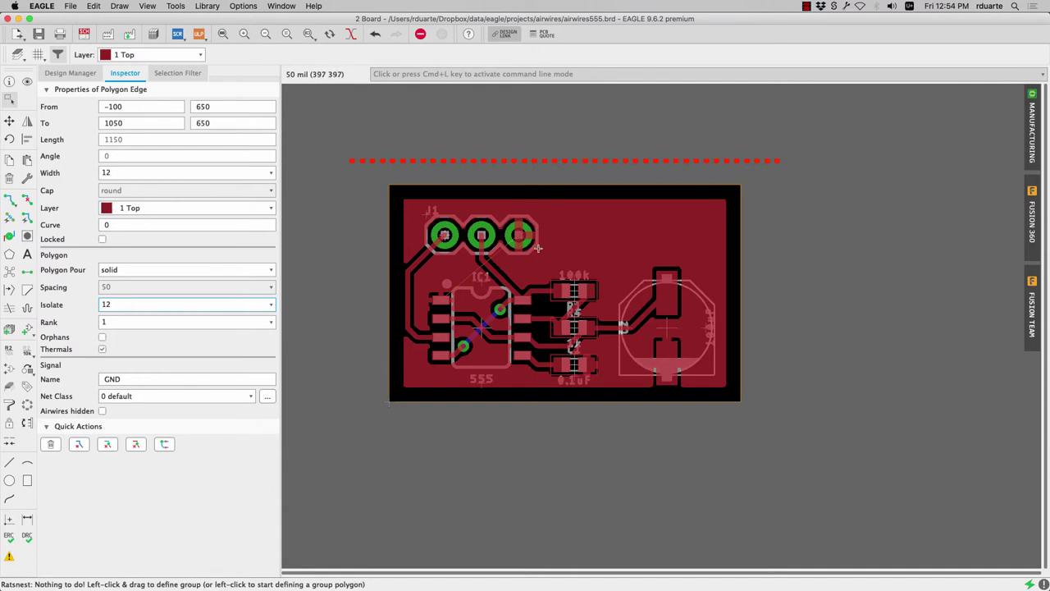
{"action": "scroll", "coordinate": [525, 223], "scroll_direction": "down", "scroll_amount": 2}
{"action": "scroll", "coordinate": [519, 220], "scroll_direction": "up", "scroll_amount": 5}
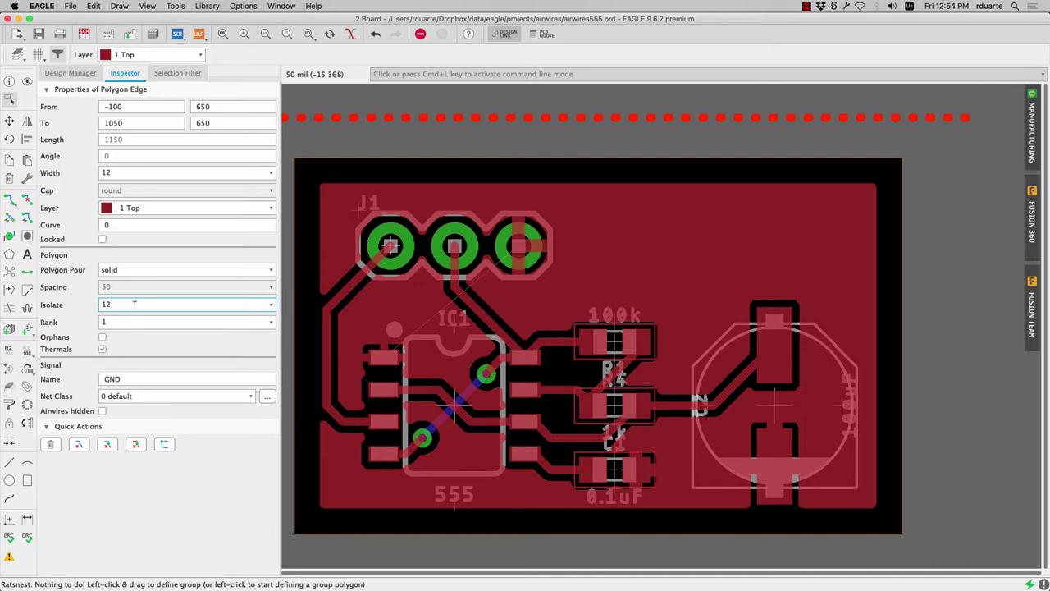
Change the GND polygon's Isolate value from 12 to 32
{"action": "left_click", "coordinate": [269, 305]}
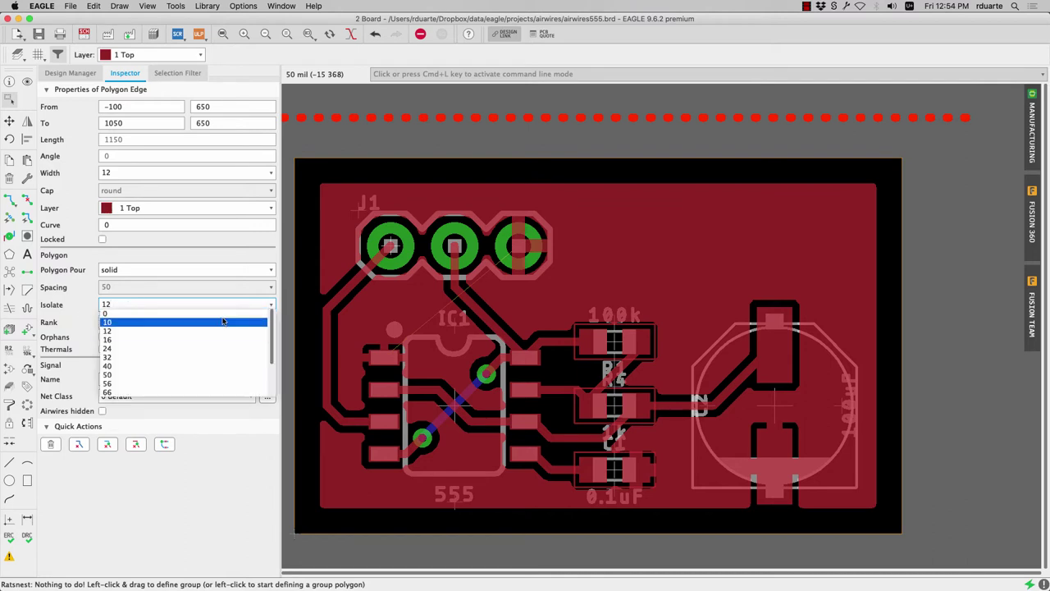
{"action": "left_click", "coordinate": [183, 357]}
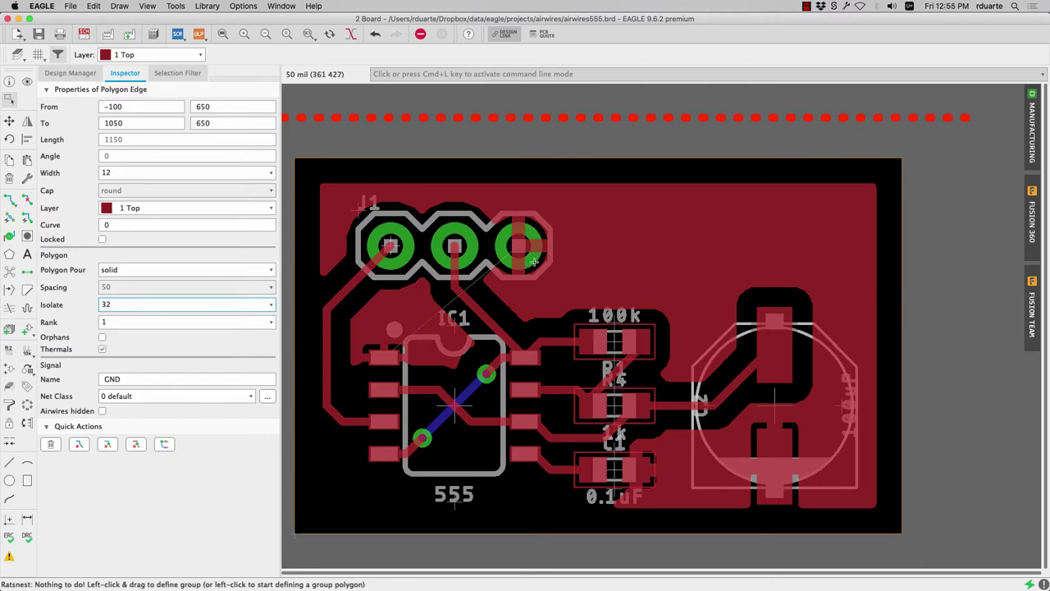
{"action": "scroll", "coordinate": [612, 264], "scroll_direction": "up", "scroll_amount": 2}
{"action": "scroll", "coordinate": [612, 264], "scroll_direction": "down", "scroll_amount": 2}
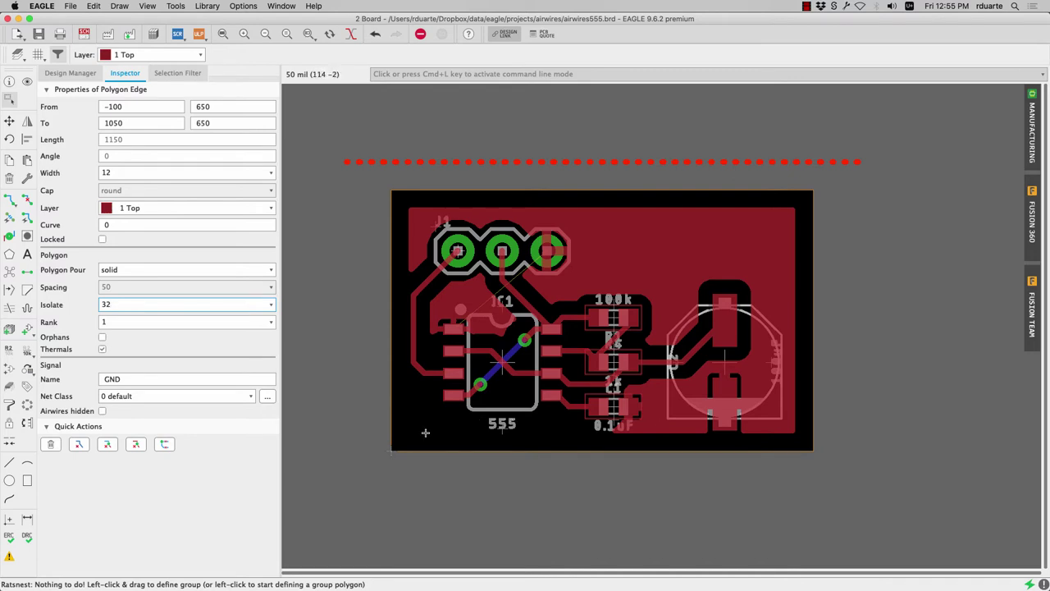
Move the board's left edge farther left and bottom edge lower to enlarge the board
{"action": "left_click", "coordinate": [9, 120]}
{"action": "left_click", "coordinate": [392, 344]}
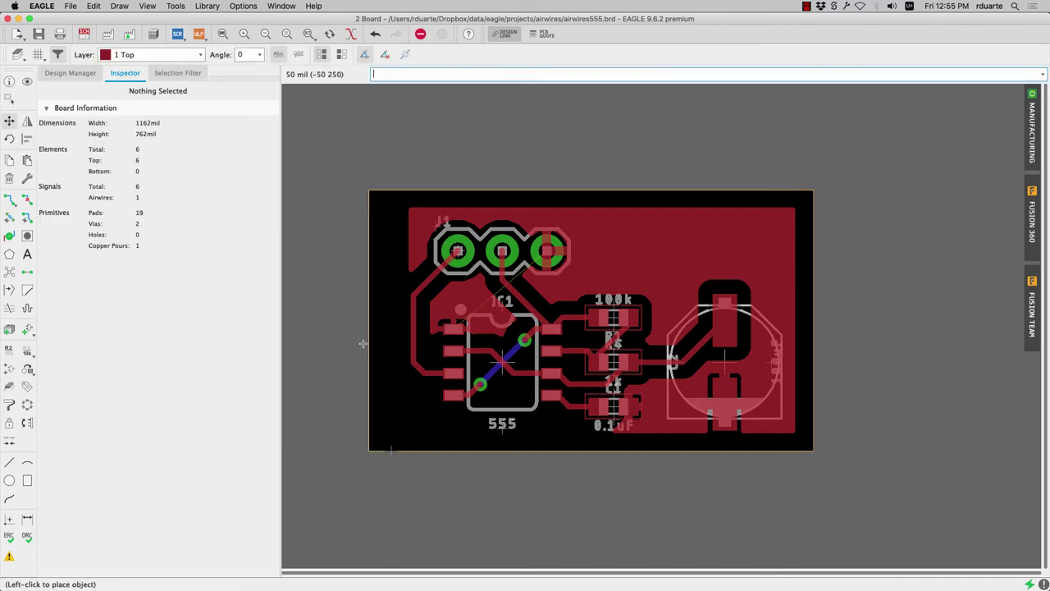
{"action": "left_click", "coordinate": [348, 345]}
{"action": "left_click", "coordinate": [569, 451]}
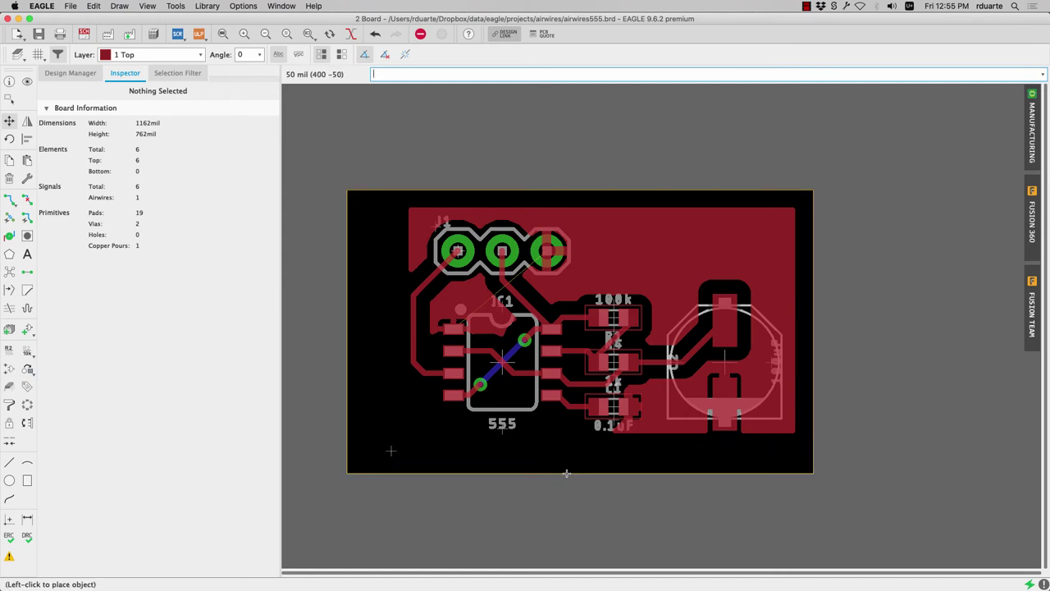
{"action": "left_click", "coordinate": [577, 471]}
Re-pour the copper with ratsnest and zoom out to see the whole board
{"action": "type", "text": "ratsnest"}
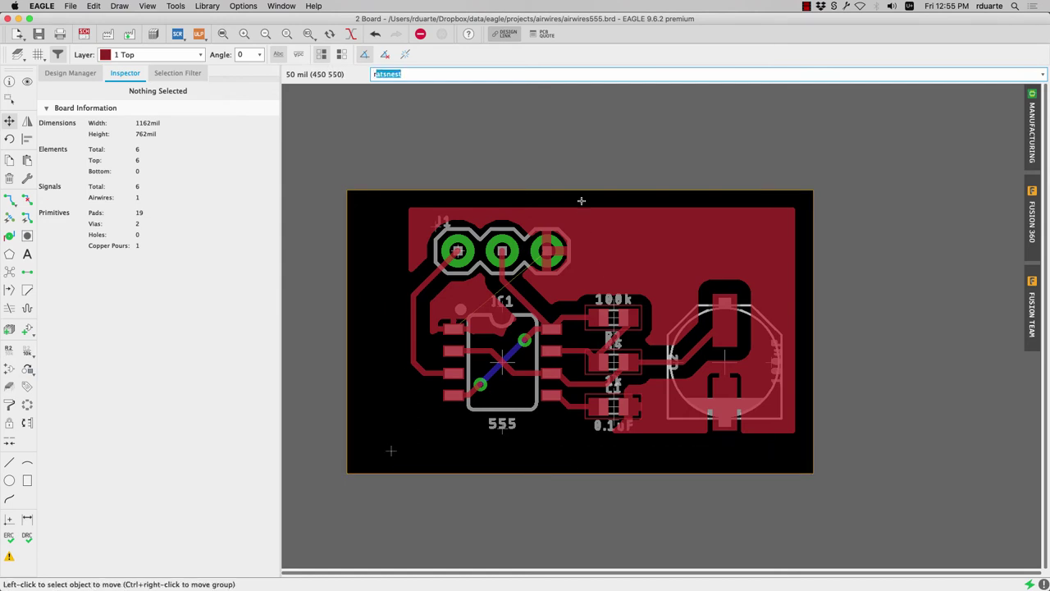
{"action": "key", "text": "Return"}
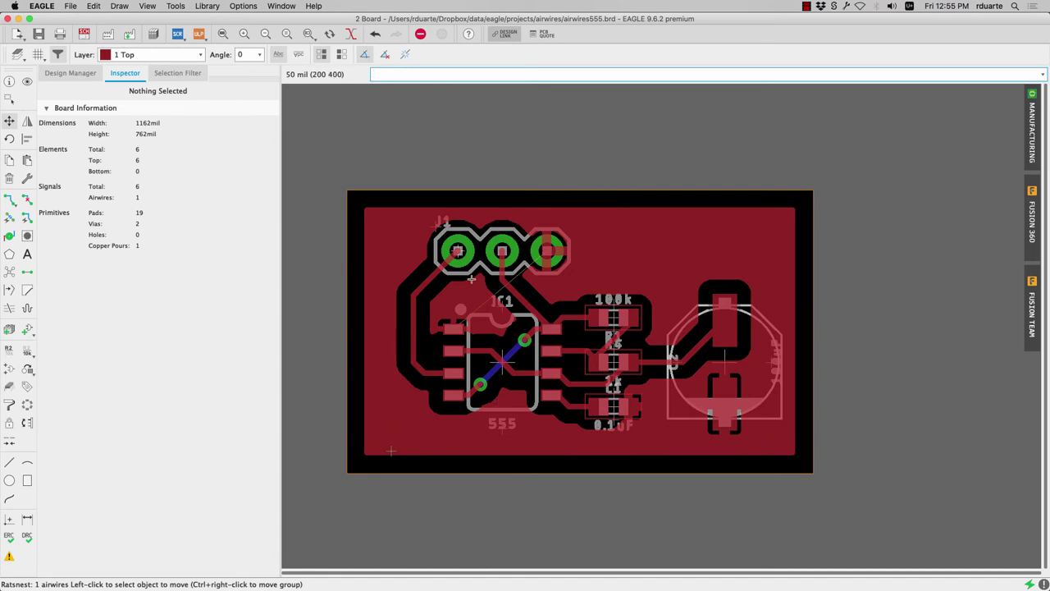
{"action": "scroll", "coordinate": [472, 279], "scroll_direction": "down", "scroll_amount": 2}
{"action": "scroll", "coordinate": [471, 279], "scroll_direction": "up", "scroll_amount": 5}
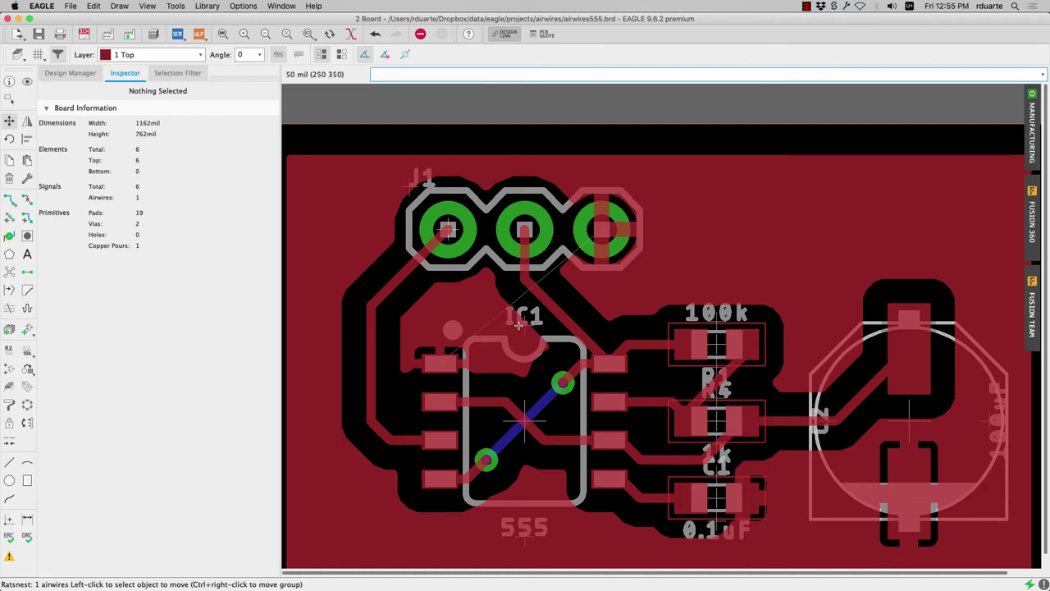
{"action": "scroll", "coordinate": [518, 325], "scroll_direction": "down", "scroll_amount": 1}
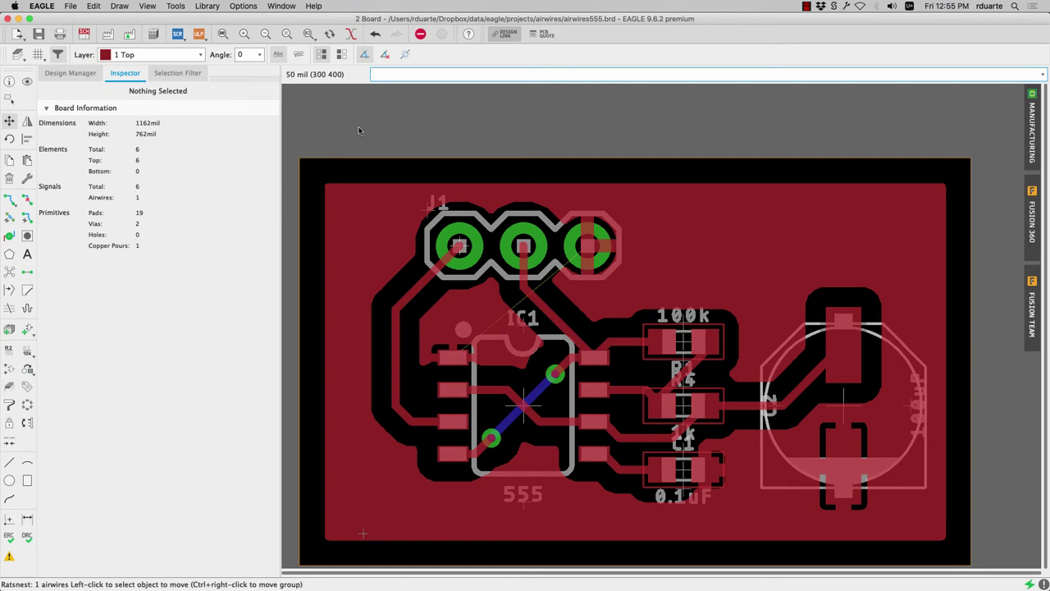
In Layer Settings, hide the Top layer, then hide all layers and clear the selection
{"action": "left_click", "coordinate": [18, 55]}
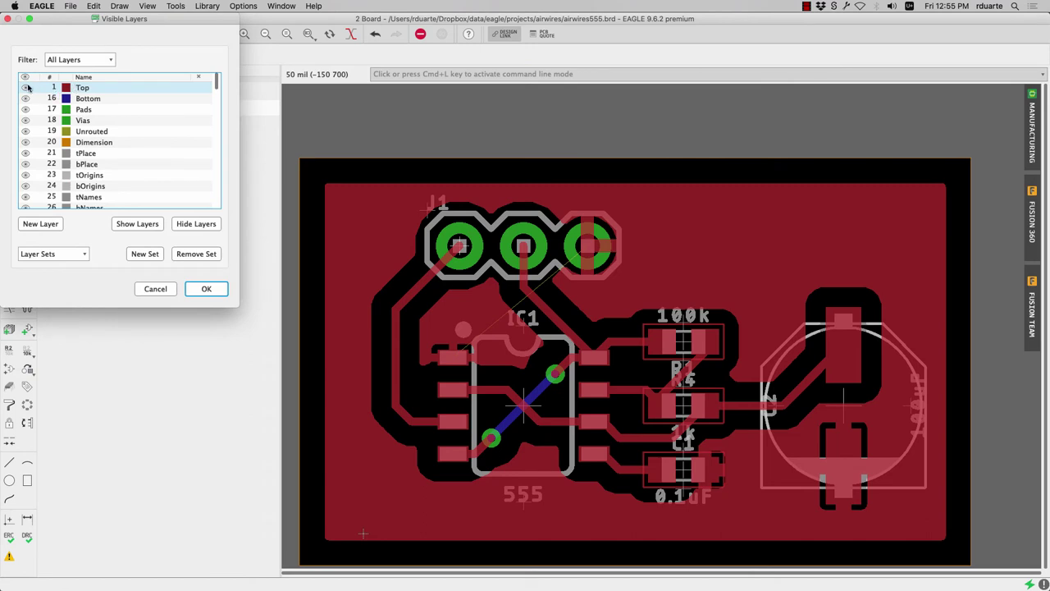
{"action": "left_click", "coordinate": [26, 87]}
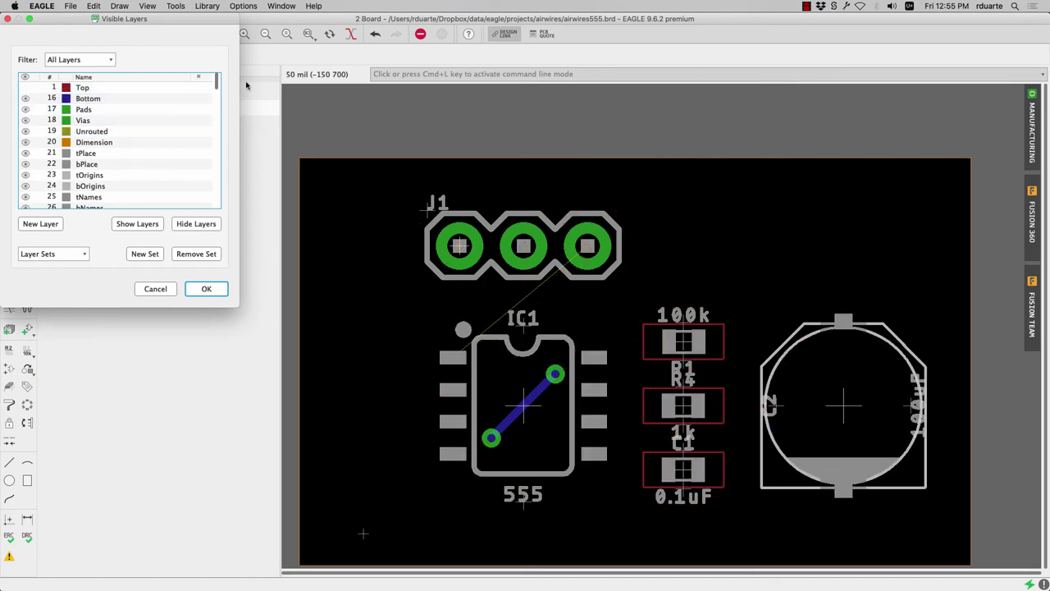
{"action": "left_click_drag", "start_coordinate": [216, 82], "coordinate": [215, 201]}
{"action": "left_click", "coordinate": [109, 203], "text": "shift"}
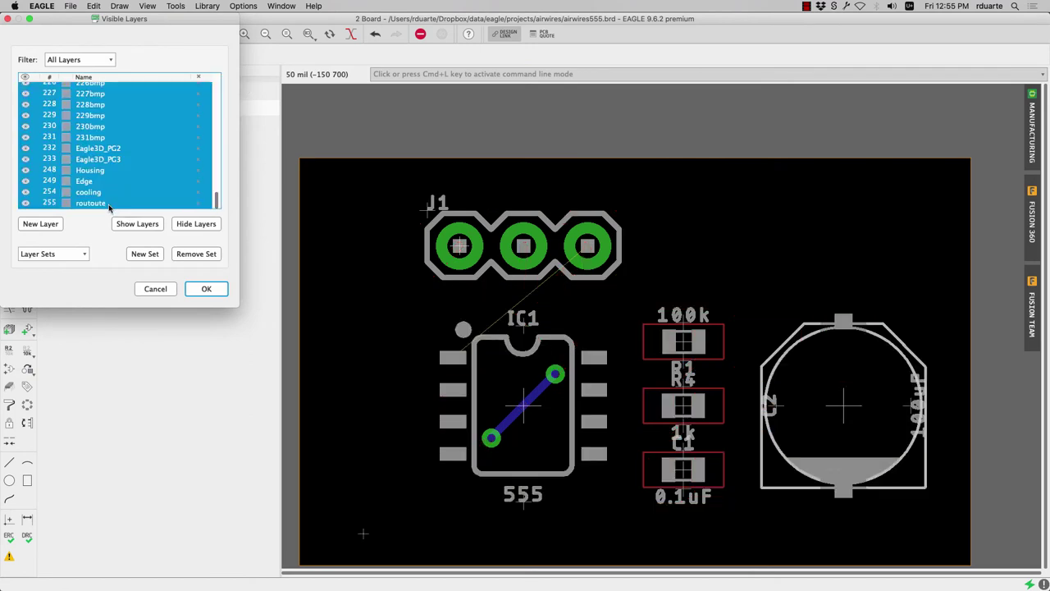
{"action": "left_click", "coordinate": [196, 223]}
{"action": "scroll", "coordinate": [217, 99], "scroll_direction": "up", "scroll_amount": 1}
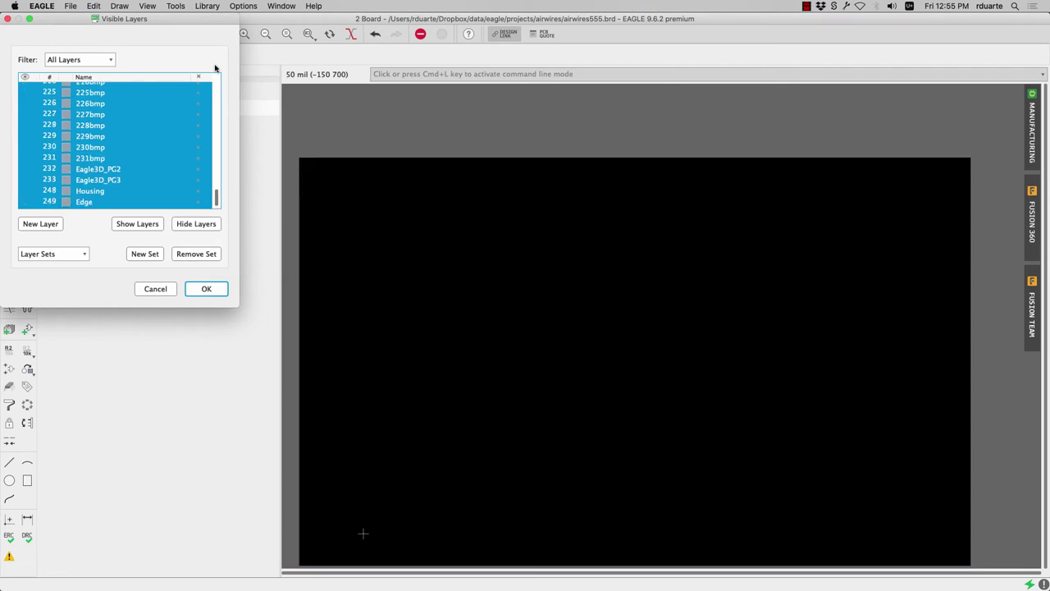
{"action": "left_click", "coordinate": [216, 170]}
{"action": "left_click_drag", "start_coordinate": [215, 194], "coordinate": [216, 78]}
Show the Unrouted and Dimension layers, toggling Vias on and back off
{"action": "left_click", "coordinate": [31, 133]}
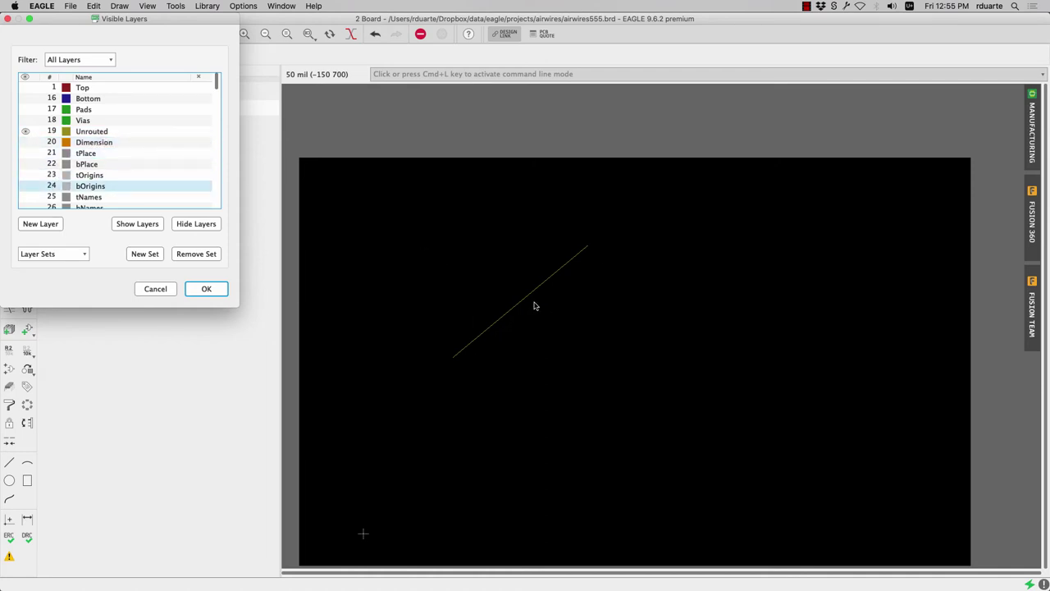
{"action": "left_click", "coordinate": [24, 143]}
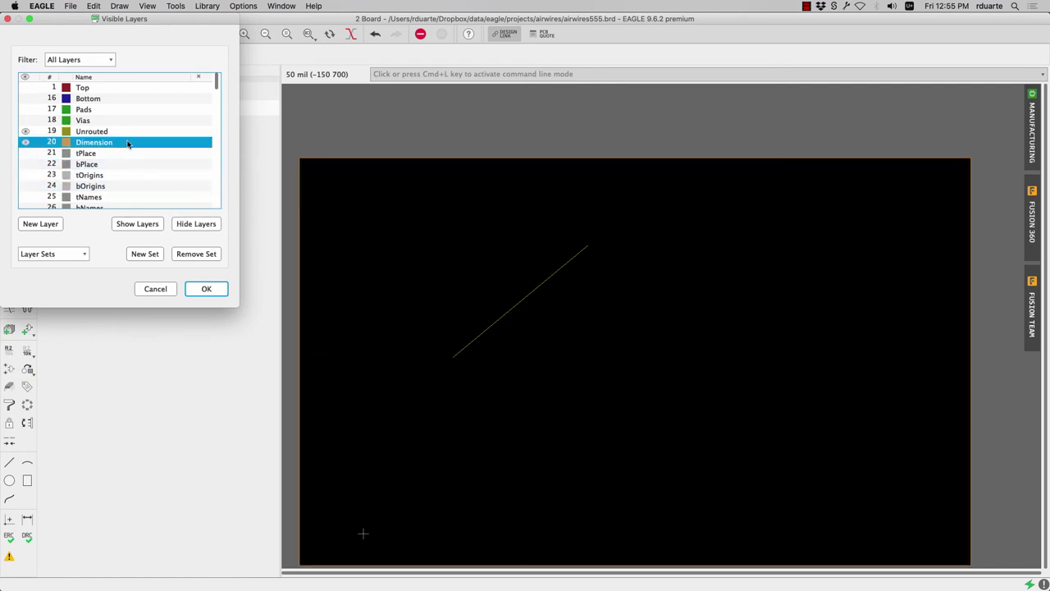
{"action": "left_click", "coordinate": [26, 120]}
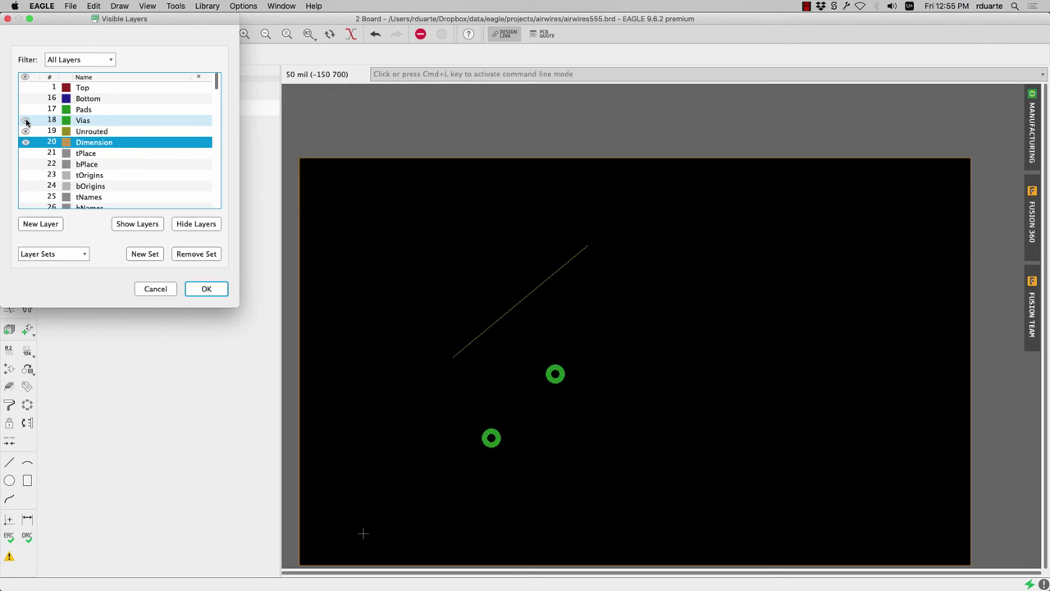
{"action": "left_click", "coordinate": [26, 120]}
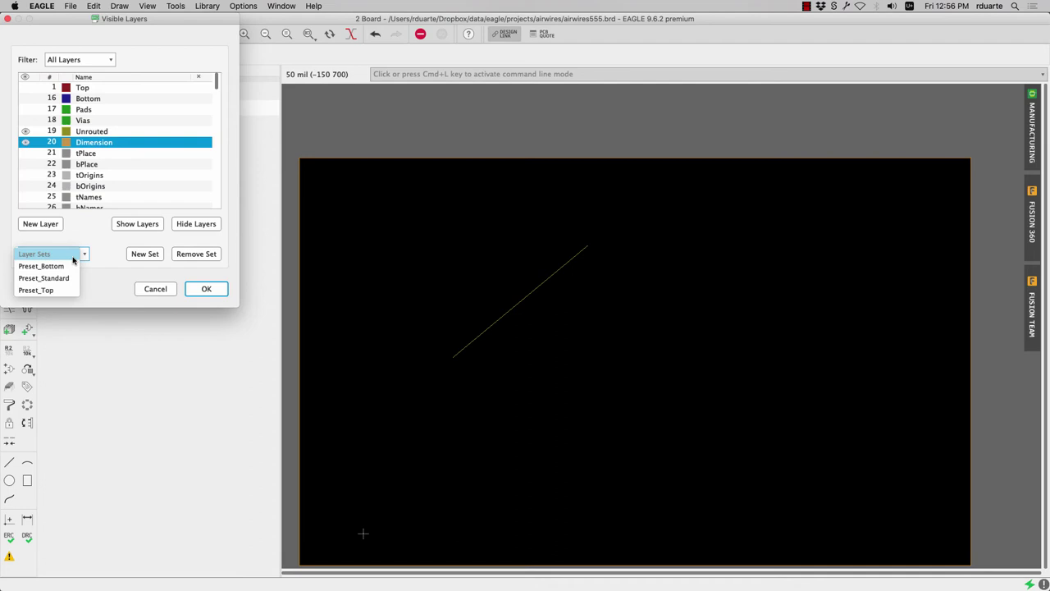
Apply Preset_Top, then Preset_Standard layer set, and confirm the changes
{"action": "left_click", "coordinate": [55, 290]}
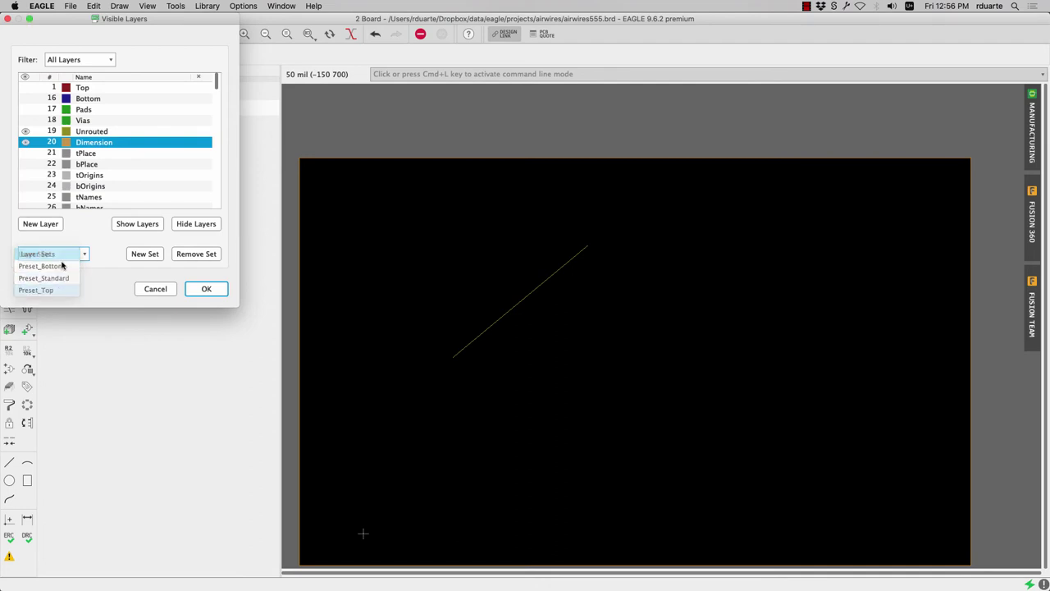
{"action": "left_click", "coordinate": [65, 256]}
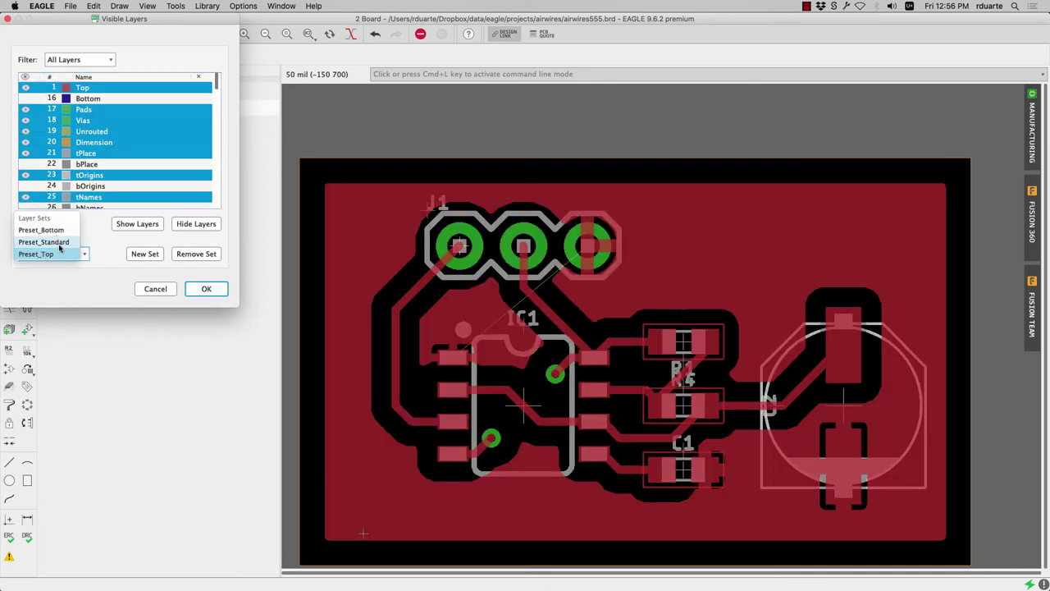
{"action": "left_click", "coordinate": [63, 245]}
{"action": "left_click", "coordinate": [215, 293]}
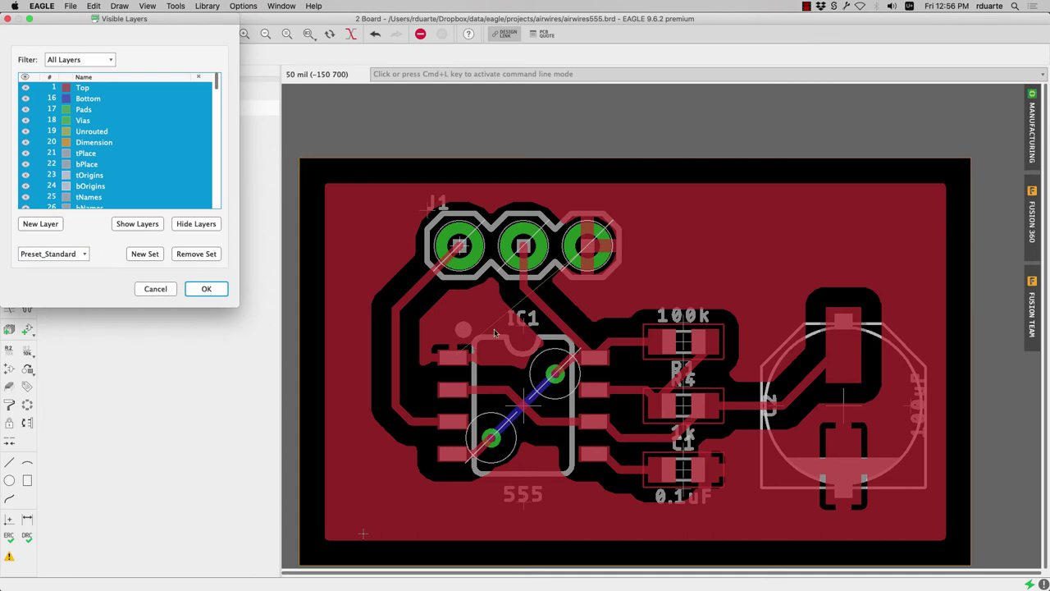
{"action": "left_click", "coordinate": [223, 289]}
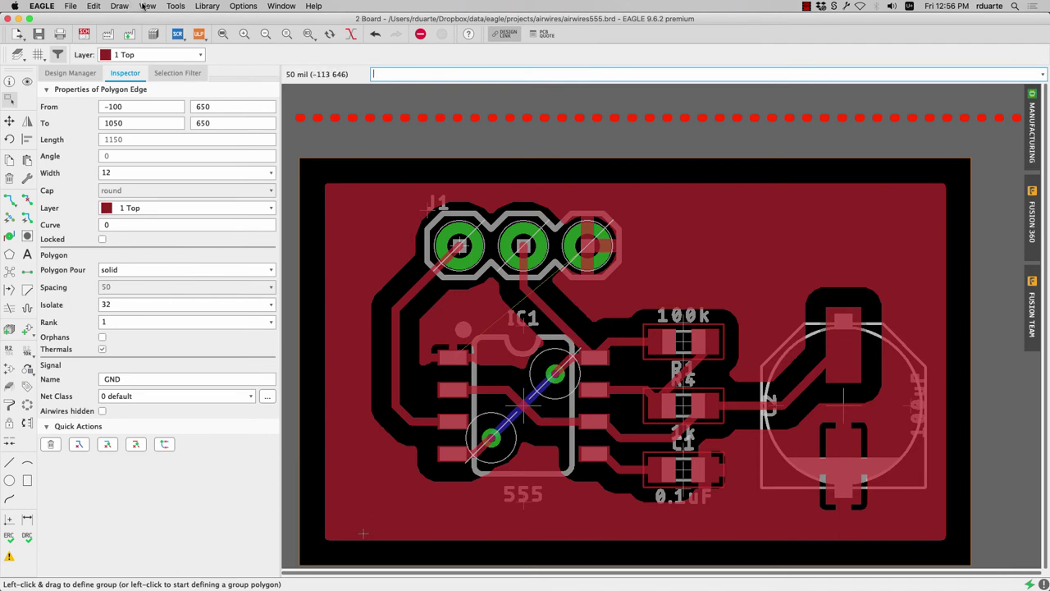
Run the design rule check from Tools > DRC
{"action": "left_click", "coordinate": [175, 5]}
{"action": "left_click", "coordinate": [195, 35]}
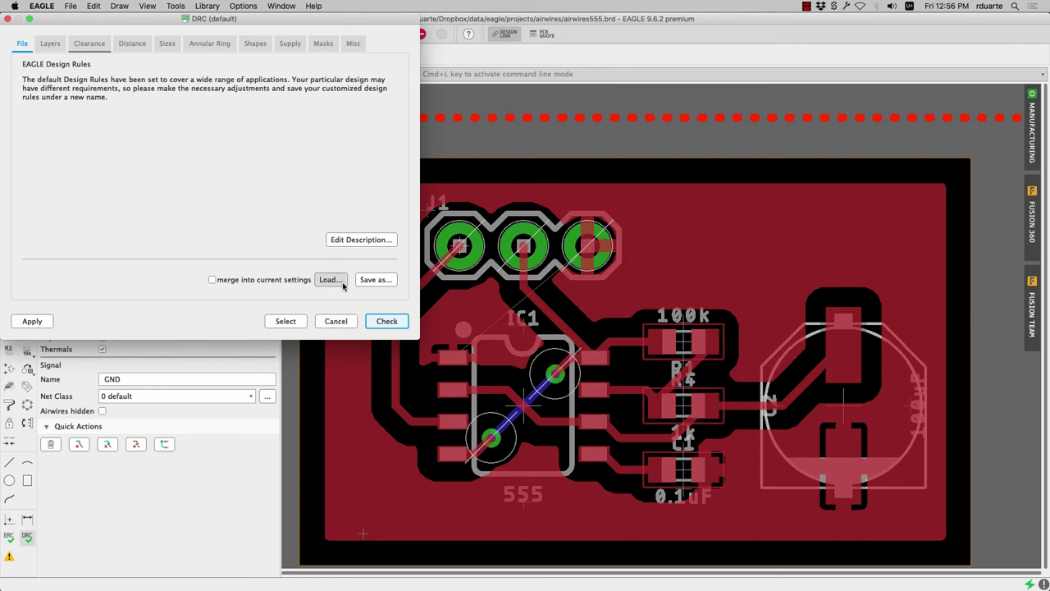
{"action": "left_click", "coordinate": [387, 322]}
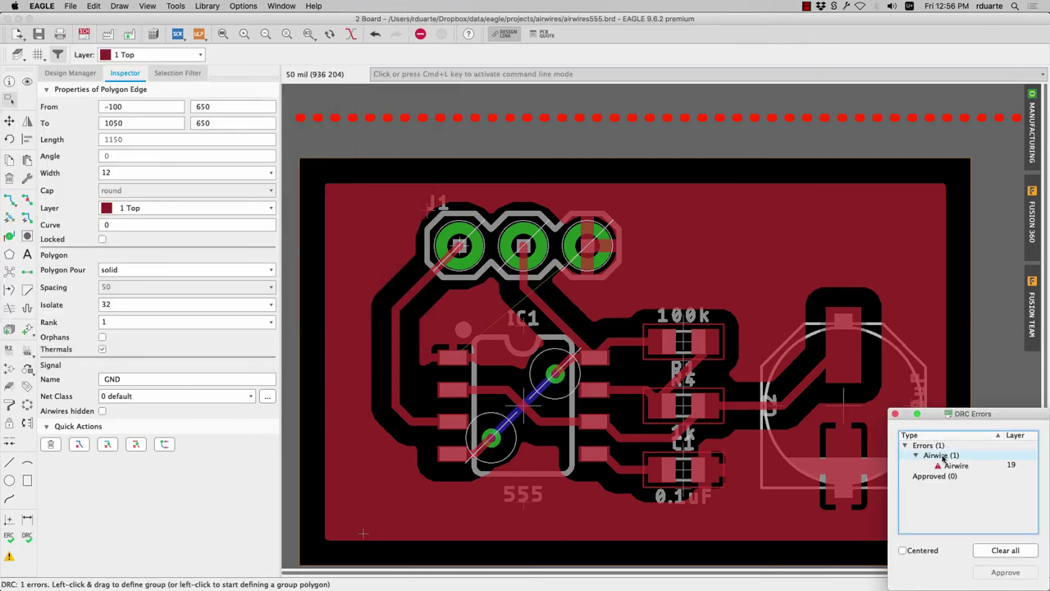
Highlight the single Airwire error on the board, then close the DRC errors list
{"action": "left_click", "coordinate": [955, 466]}
{"action": "left_click", "coordinate": [956, 466]}
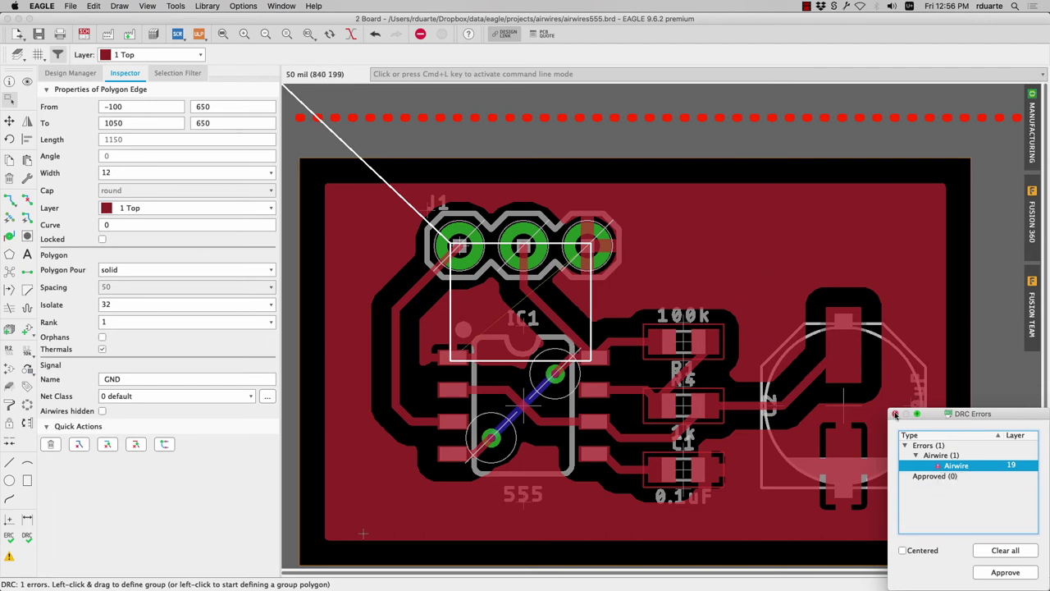
{"action": "left_click", "coordinate": [896, 415]}
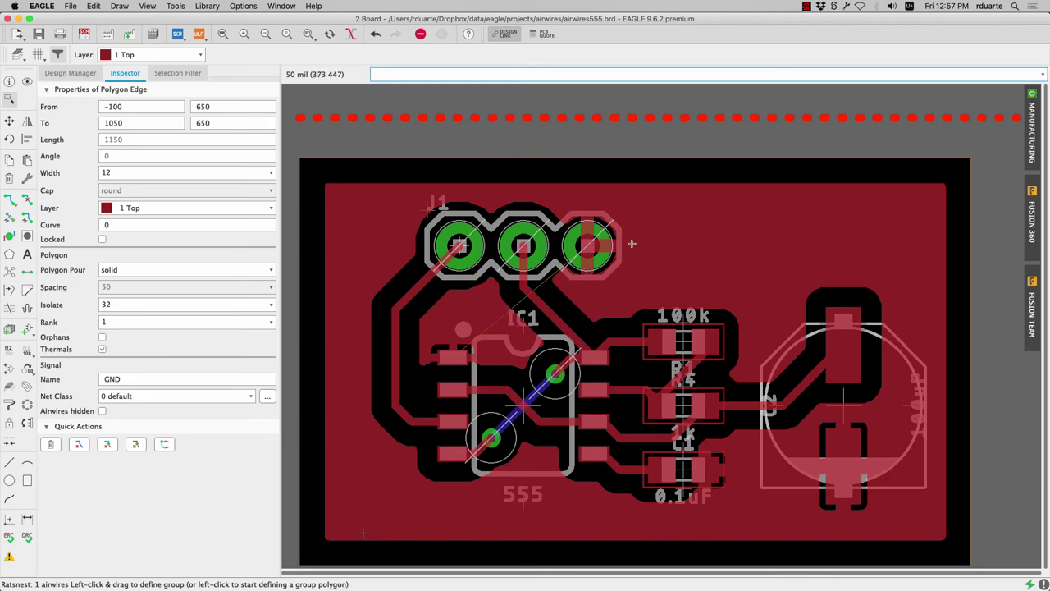
{"action": "scroll", "coordinate": [630, 242], "scroll_direction": "up", "scroll_amount": 2}
{"action": "scroll", "coordinate": [632, 243], "scroll_direction": "down", "scroll_amount": 5}
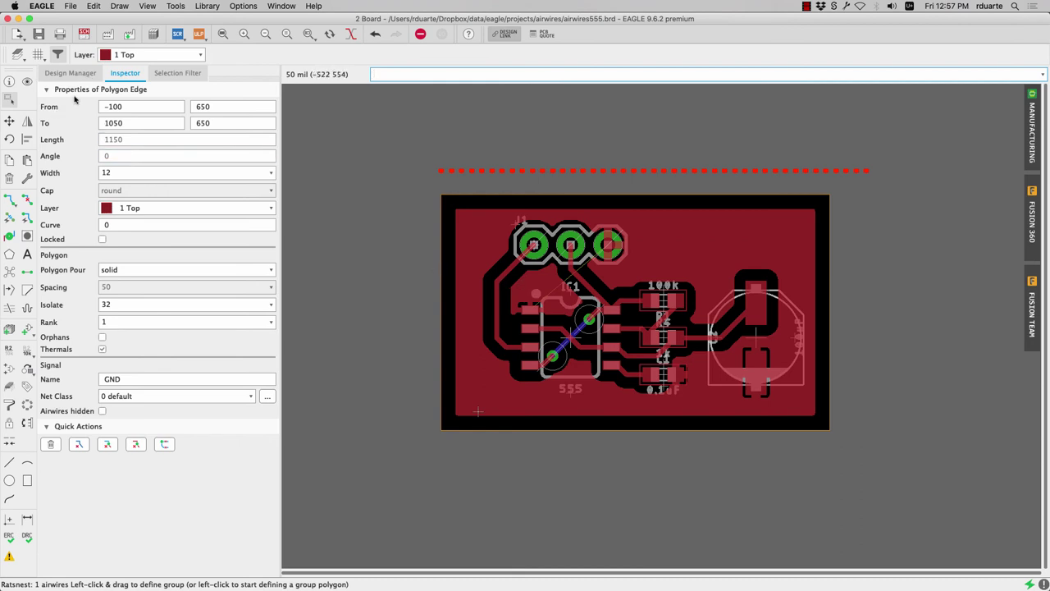
Draw a polygon on layer 16 Bottom enclosing the whole board
{"action": "type", "text": "polygon"}
{"action": "key", "text": "Return"}
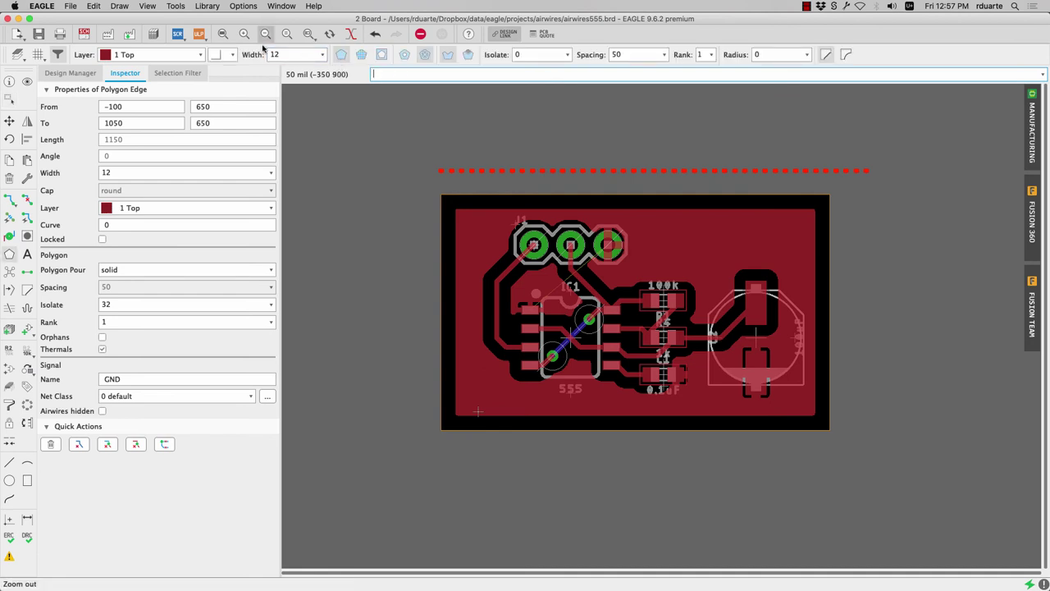
{"action": "left_click", "coordinate": [201, 55]}
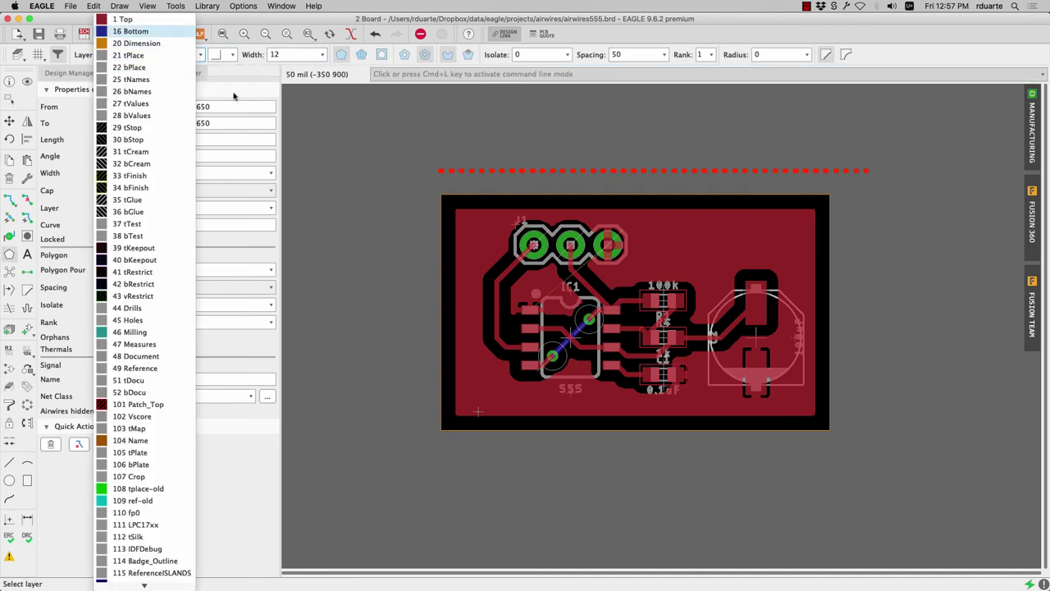
{"action": "left_click", "coordinate": [156, 33]}
{"action": "left_click", "coordinate": [402, 134]}
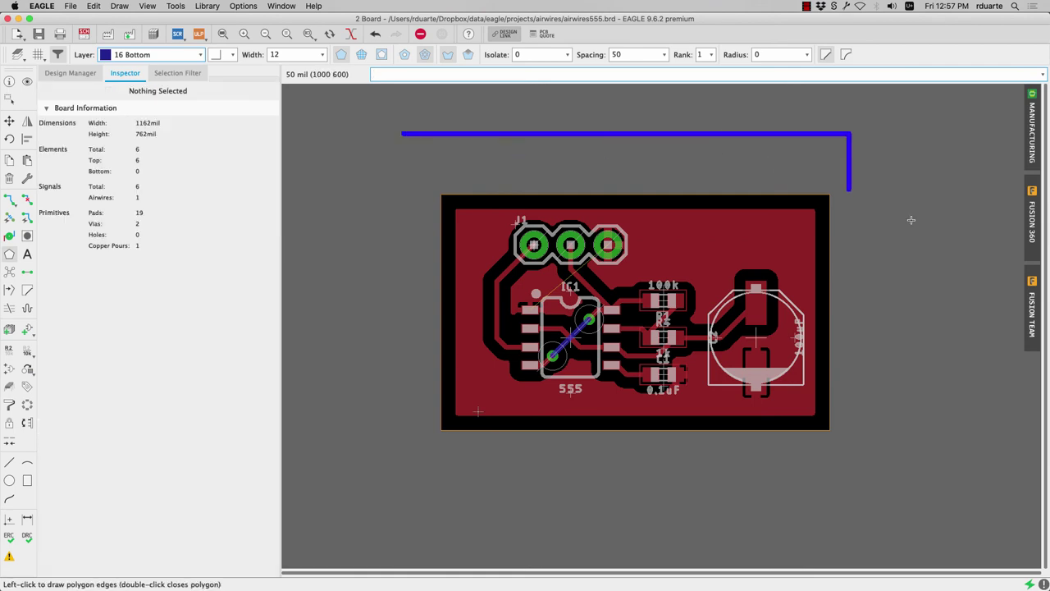
{"action": "left_click", "coordinate": [905, 484]}
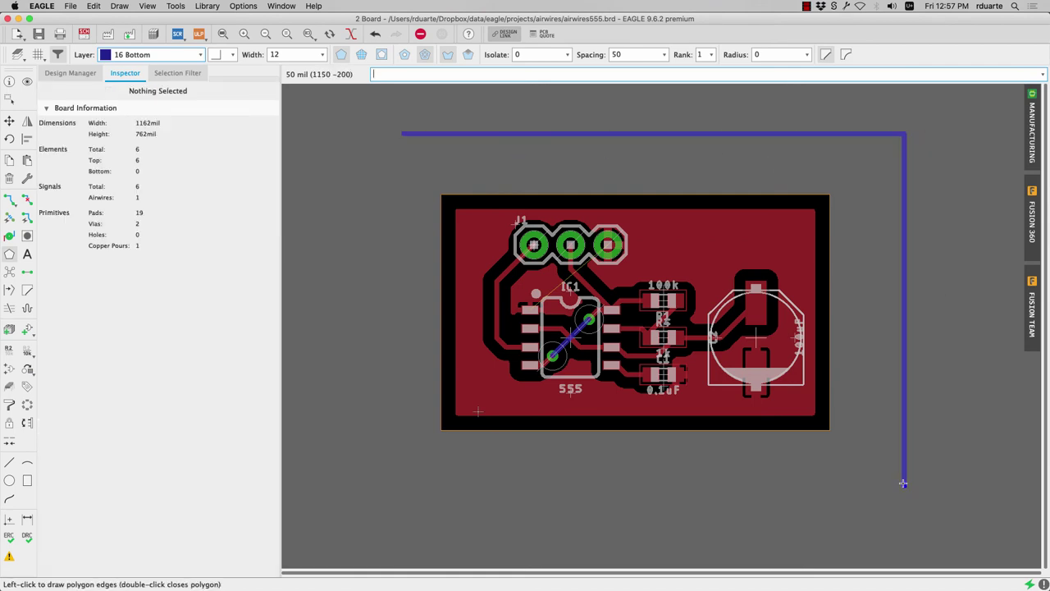
{"action": "double_click", "coordinate": [402, 138]}
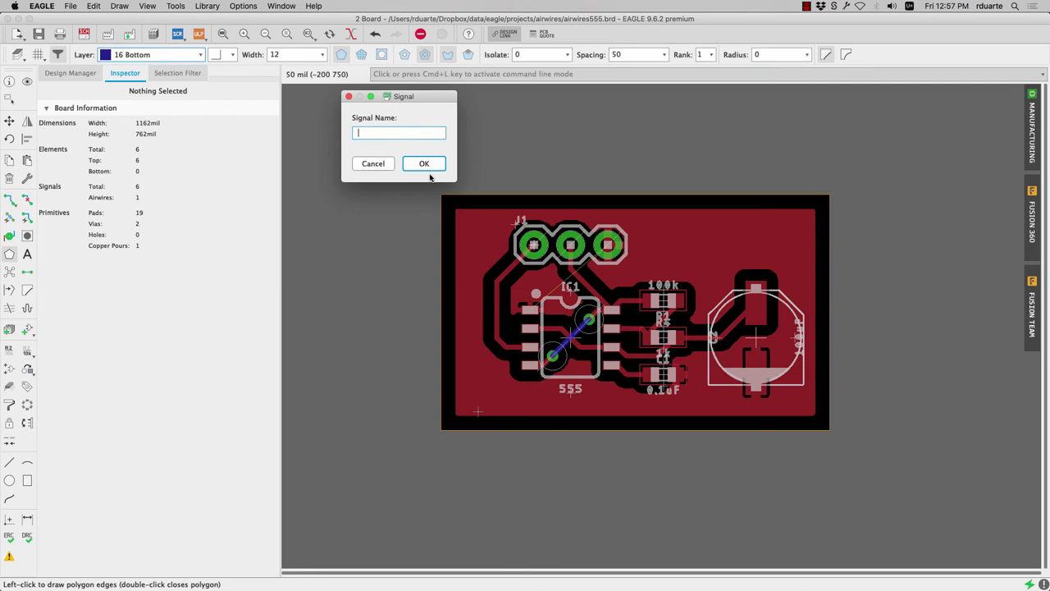
Name the bottom polygon GND and pour it with rat
{"action": "key", "text": "Return"}
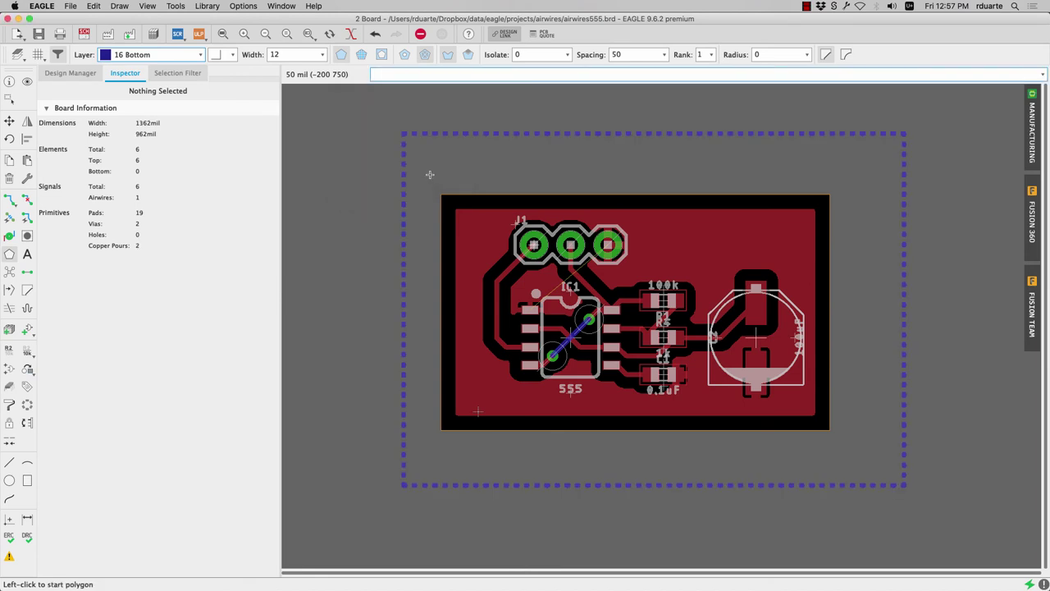
{"action": "type", "text": "ratsnest"}
{"action": "key", "text": "Return"}
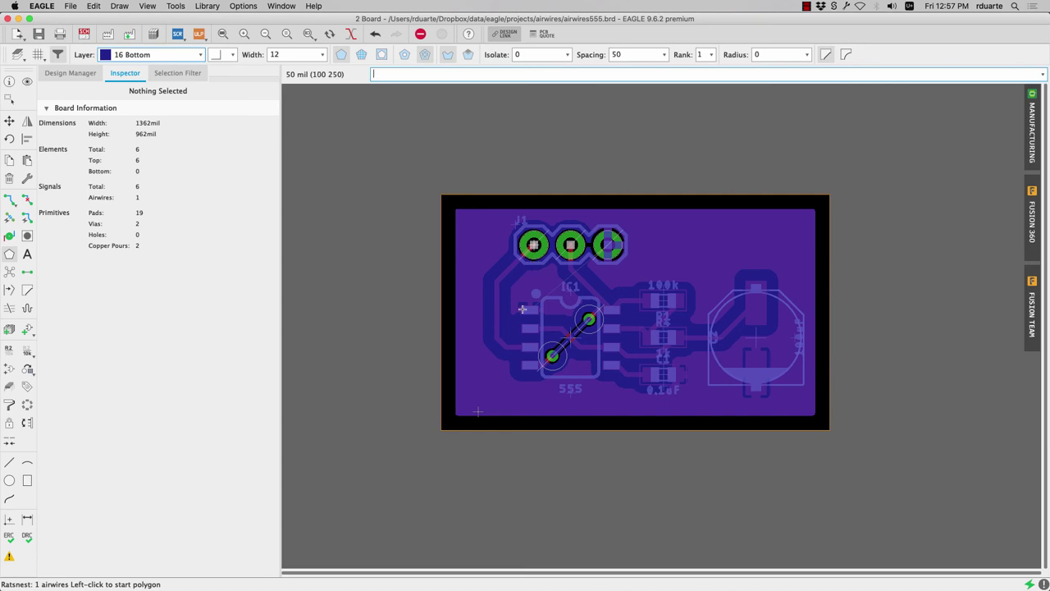
Make 1 Top the active layer, toggling Single Layer Mode to compare the Top and Bottom pours
{"action": "left_click", "coordinate": [185, 55]}
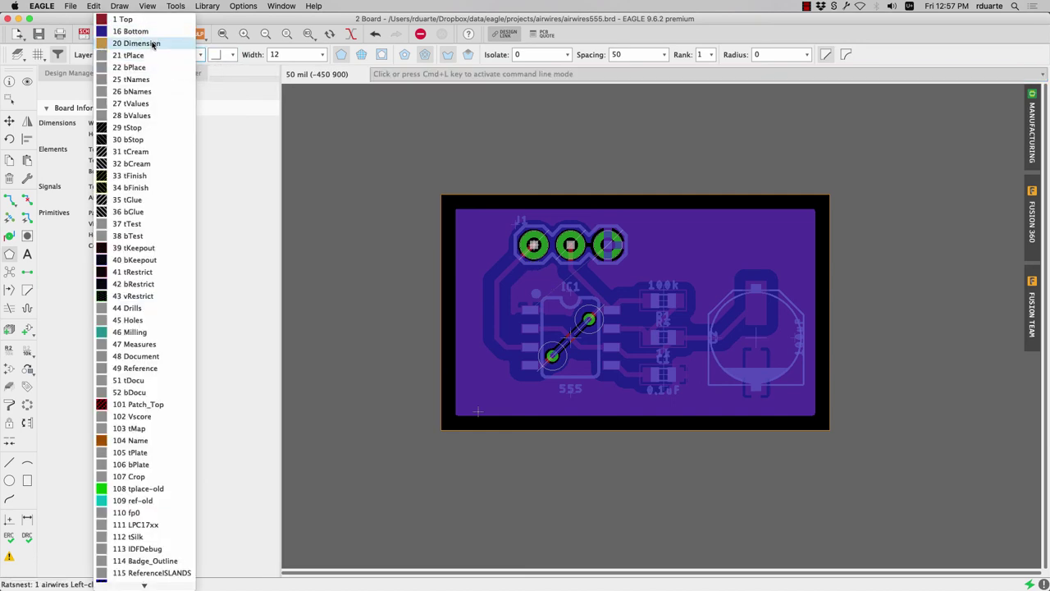
{"action": "left_click", "coordinate": [135, 21]}
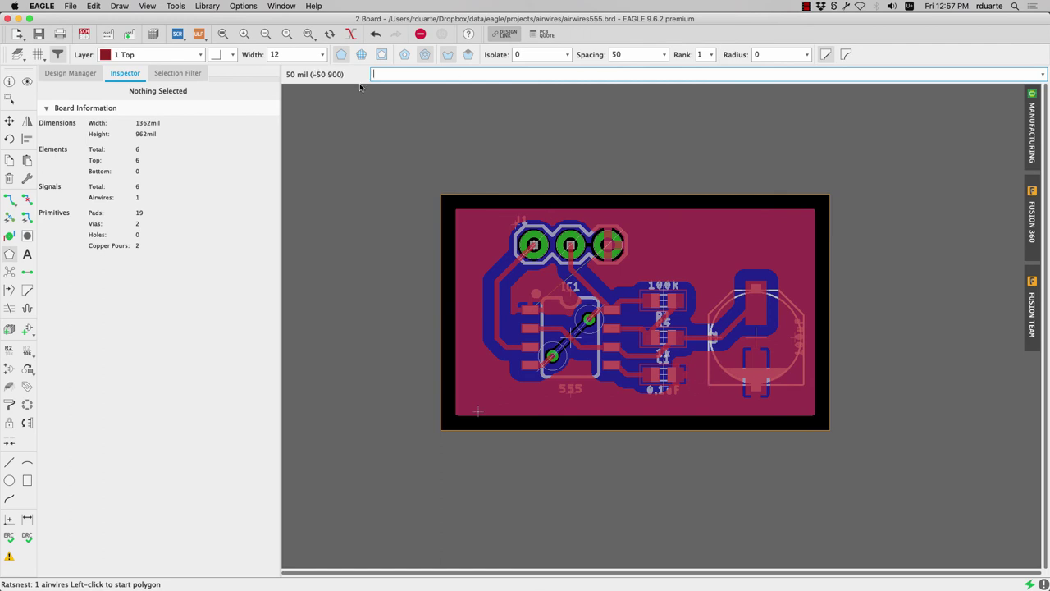
{"action": "left_click", "coordinate": [350, 35]}
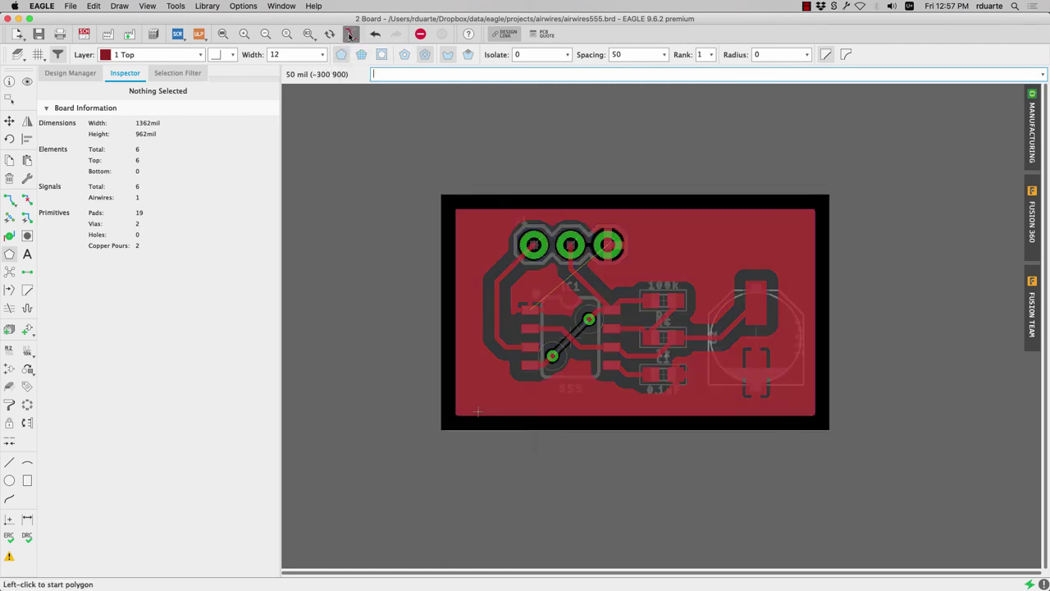
{"action": "left_click", "coordinate": [350, 35]}
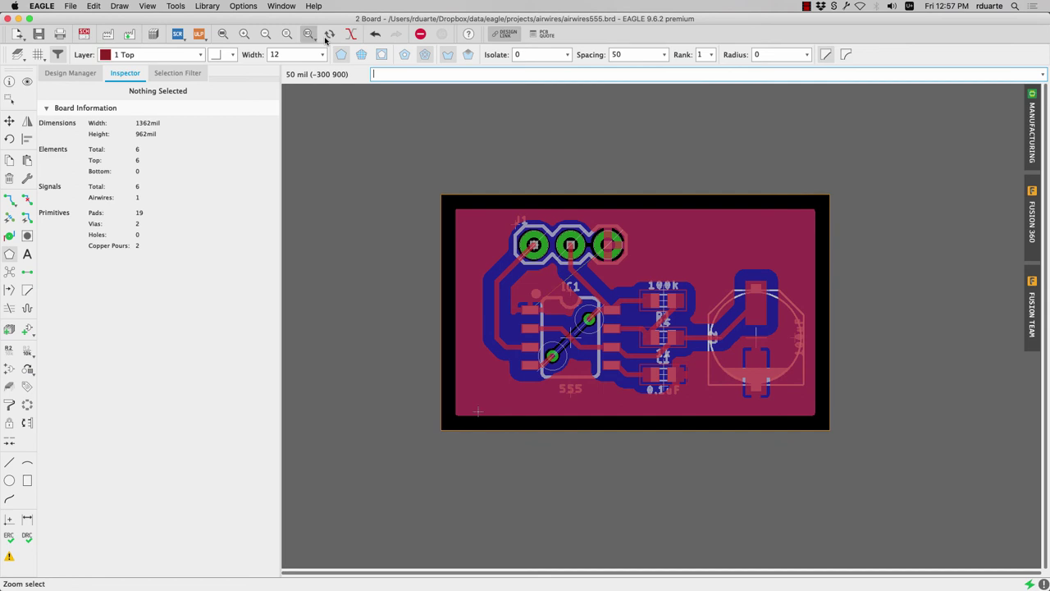
{"action": "left_click", "coordinate": [350, 36]}
{"action": "left_click", "coordinate": [350, 35]}
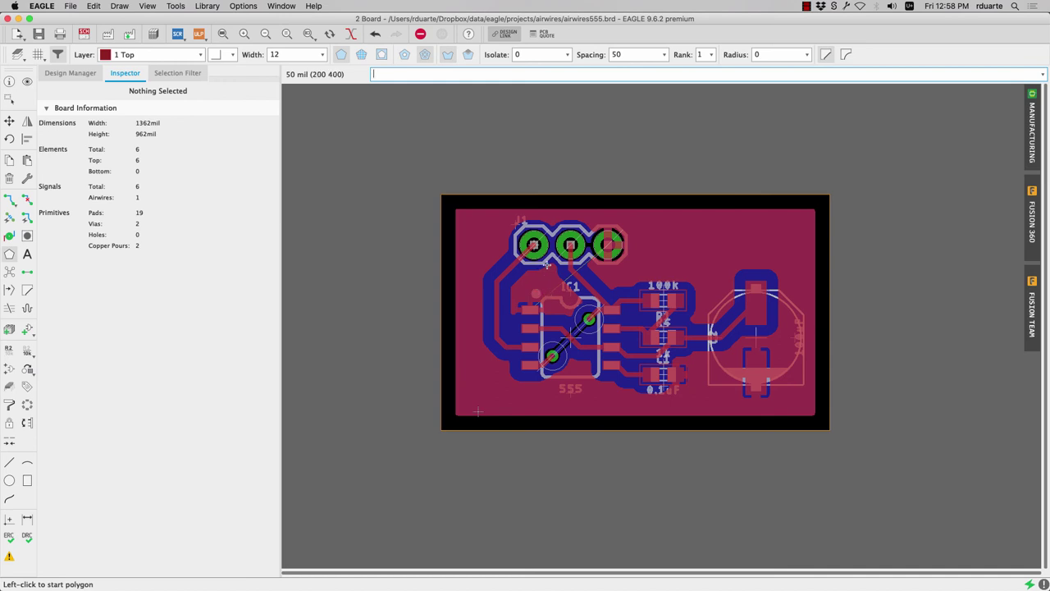
{"action": "scroll", "coordinate": [547, 264], "scroll_direction": "up", "scroll_amount": 2}
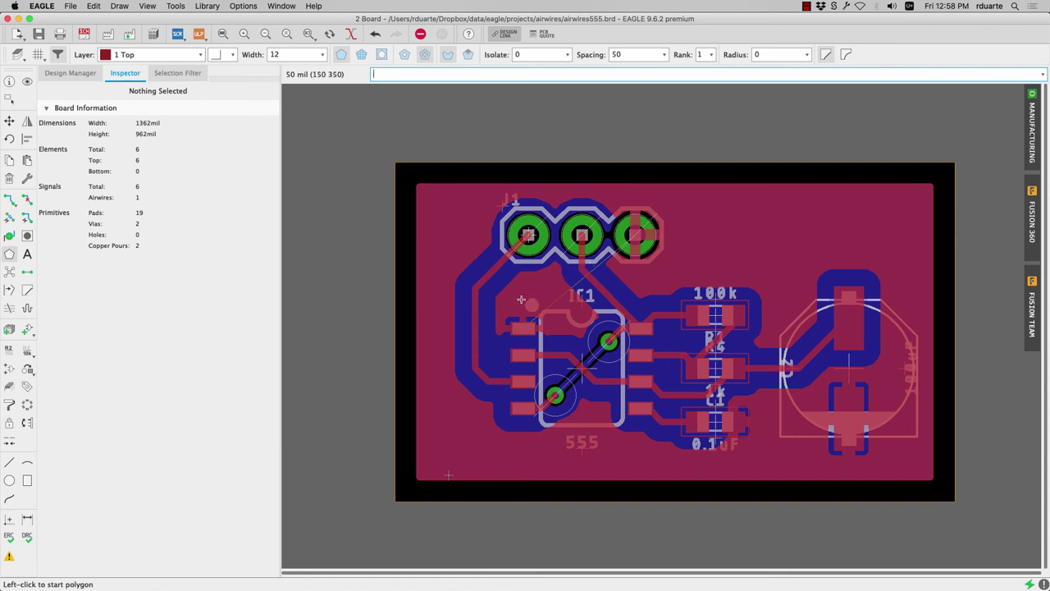
Place a via between J1 and IC1 and rerun ratsnest to refresh the copper pours
{"action": "left_click", "coordinate": [9, 238]}
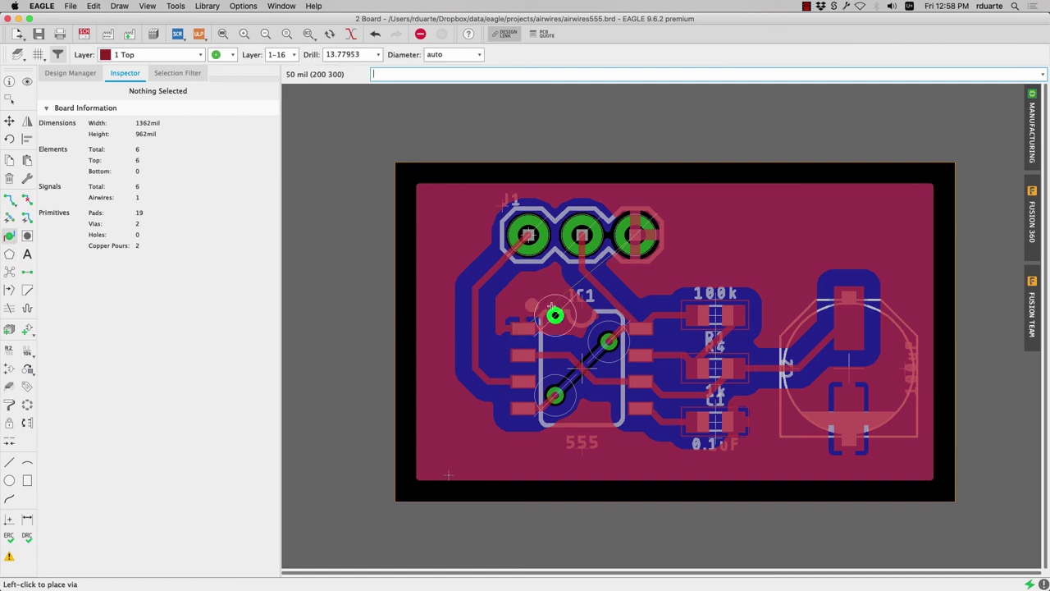
{"action": "left_click", "coordinate": [529, 289]}
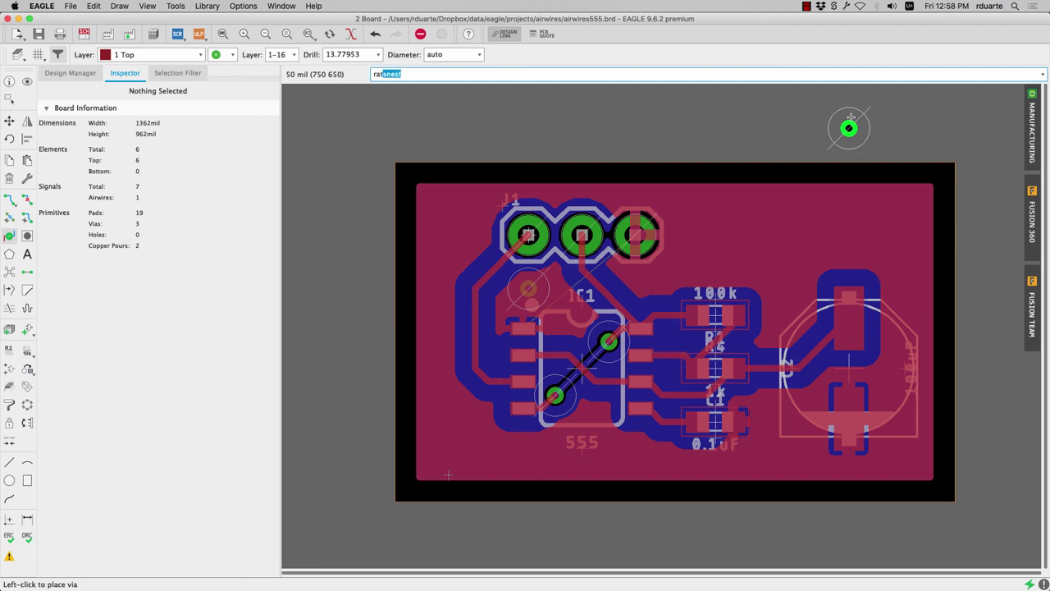
{"action": "key", "text": "Return"}
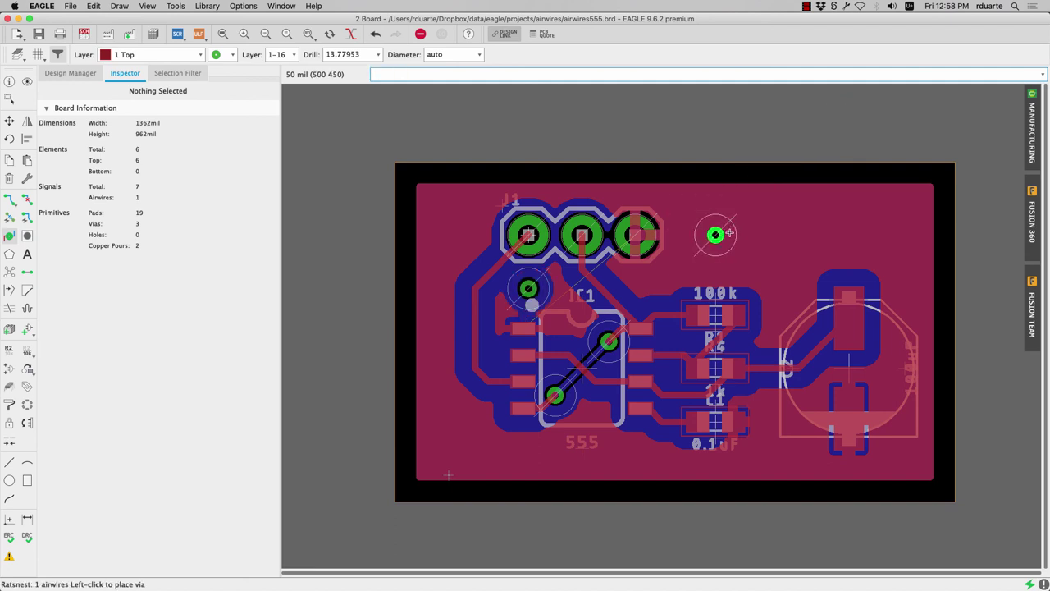
{"action": "key", "text": "Escape"}
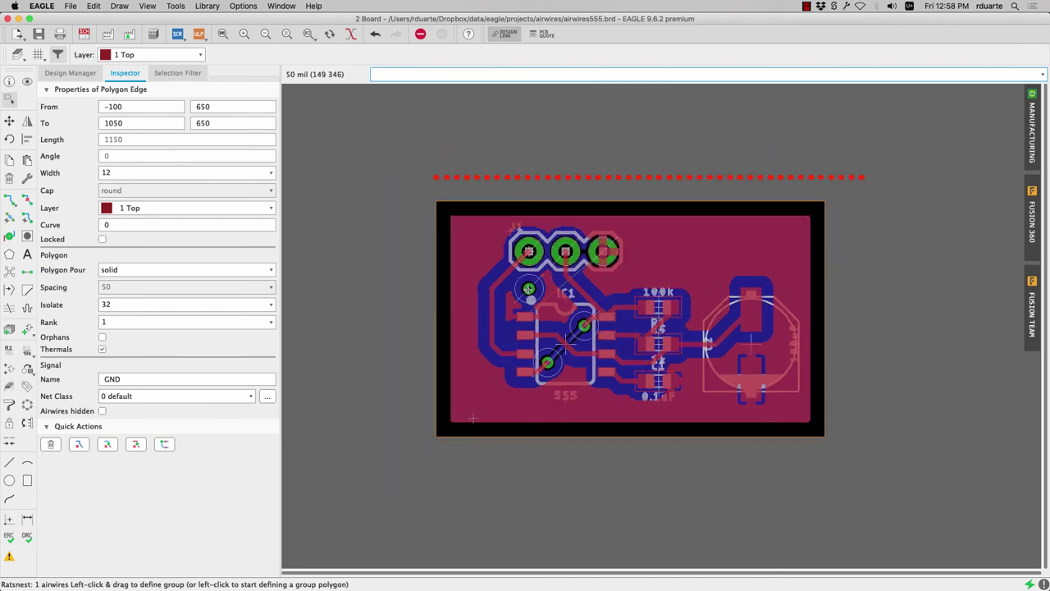
{"action": "scroll", "coordinate": [527, 289], "scroll_direction": "up", "scroll_amount": 5}
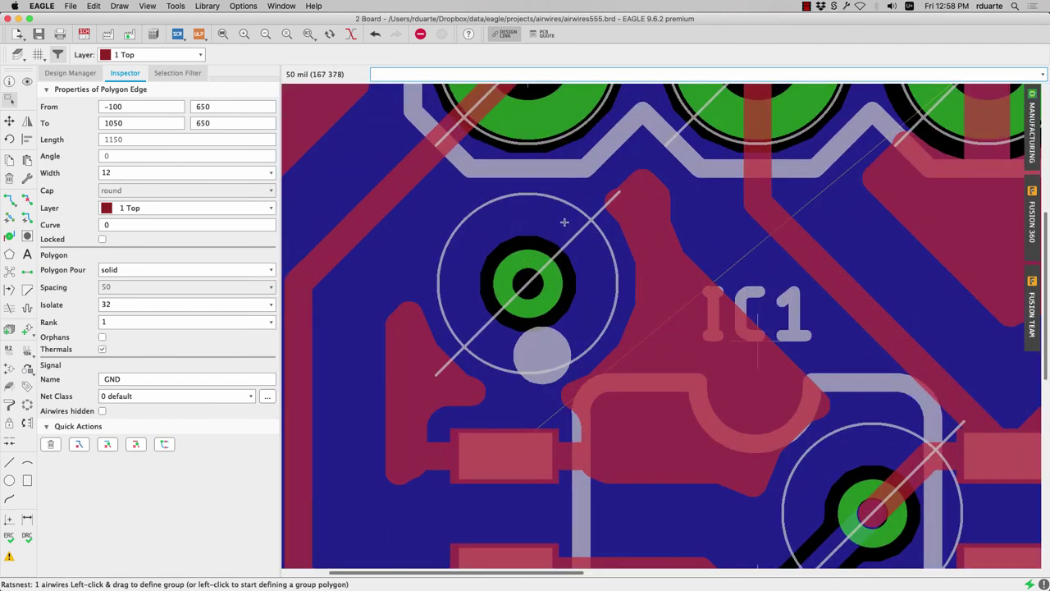
{"action": "scroll", "coordinate": [565, 222], "scroll_direction": "down", "scroll_amount": 5}
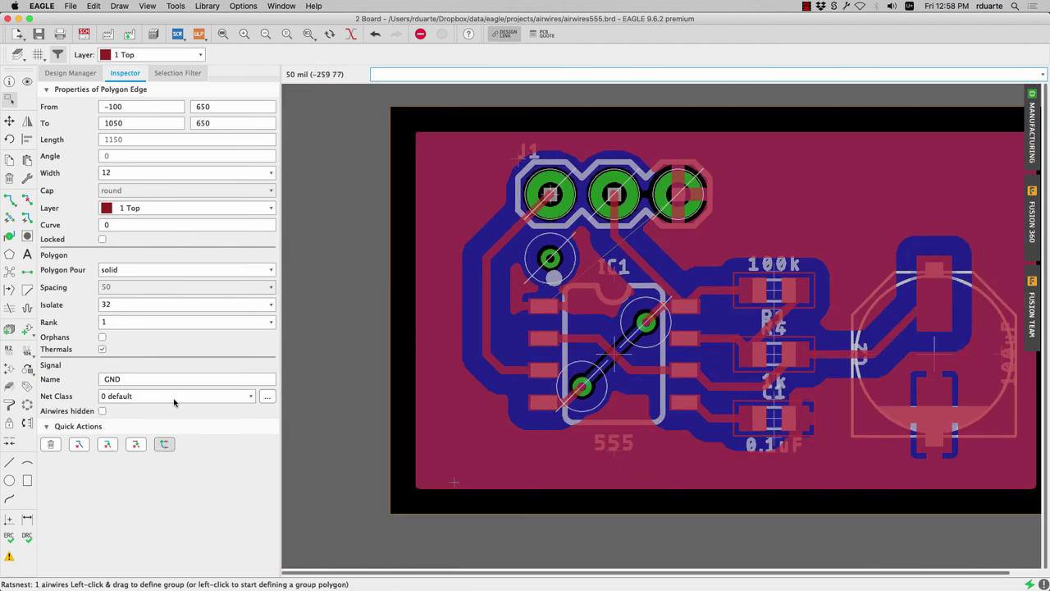
Run the DRC, locate its single Airwire error between J1 and IC1, then close the list
{"action": "left_click", "coordinate": [177, 6]}
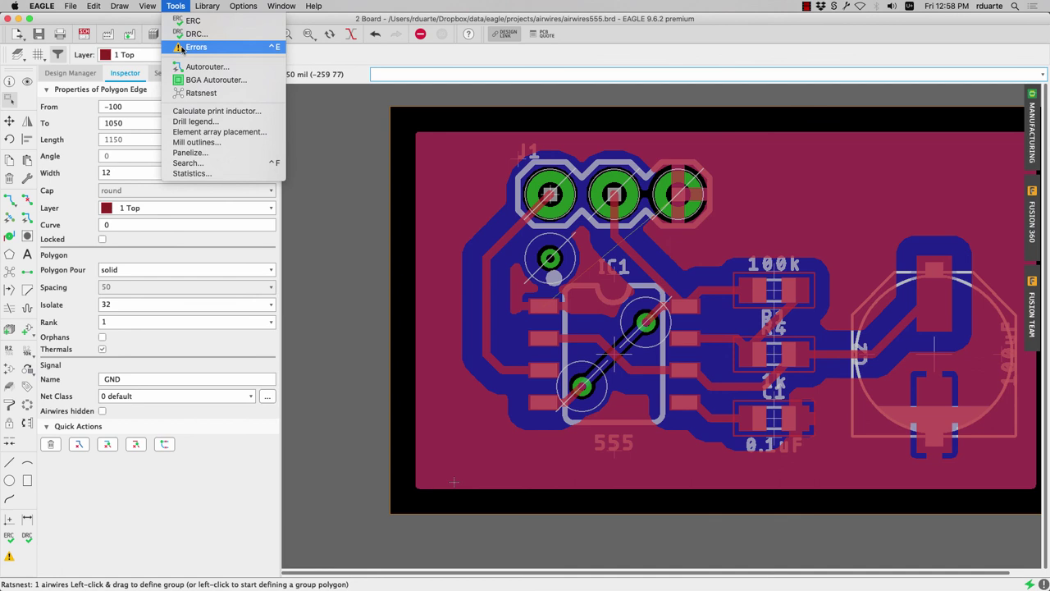
{"action": "left_click", "coordinate": [193, 33]}
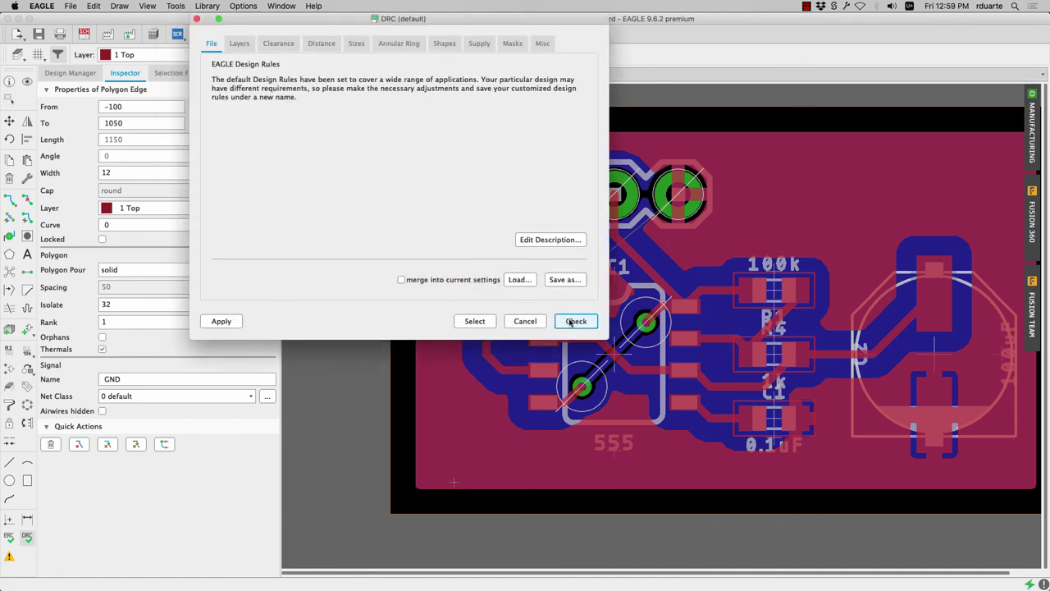
{"action": "left_click", "coordinate": [576, 320]}
{"action": "left_click", "coordinate": [957, 466]}
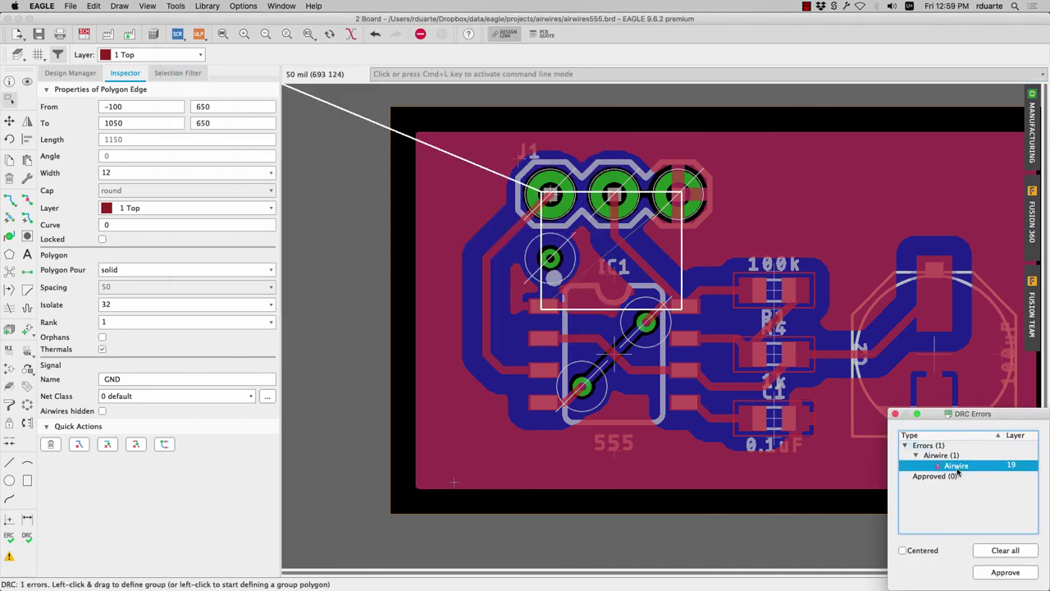
{"action": "left_click", "coordinate": [601, 313]}
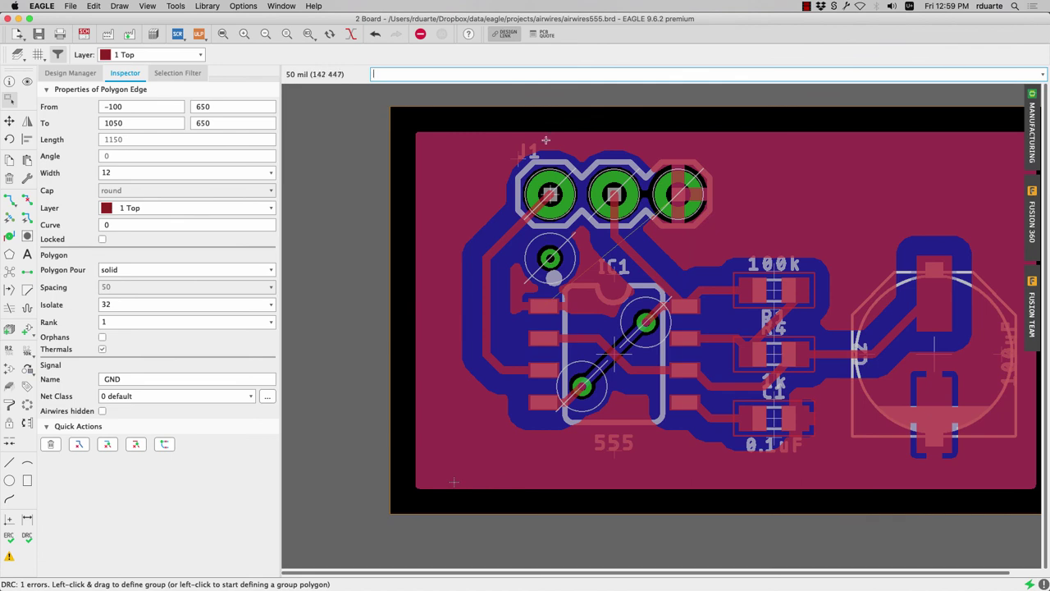
{"action": "scroll", "coordinate": [549, 153], "scroll_direction": "down", "scroll_amount": 1}
{"action": "scroll", "coordinate": [549, 153], "scroll_direction": "up", "scroll_amount": 3}
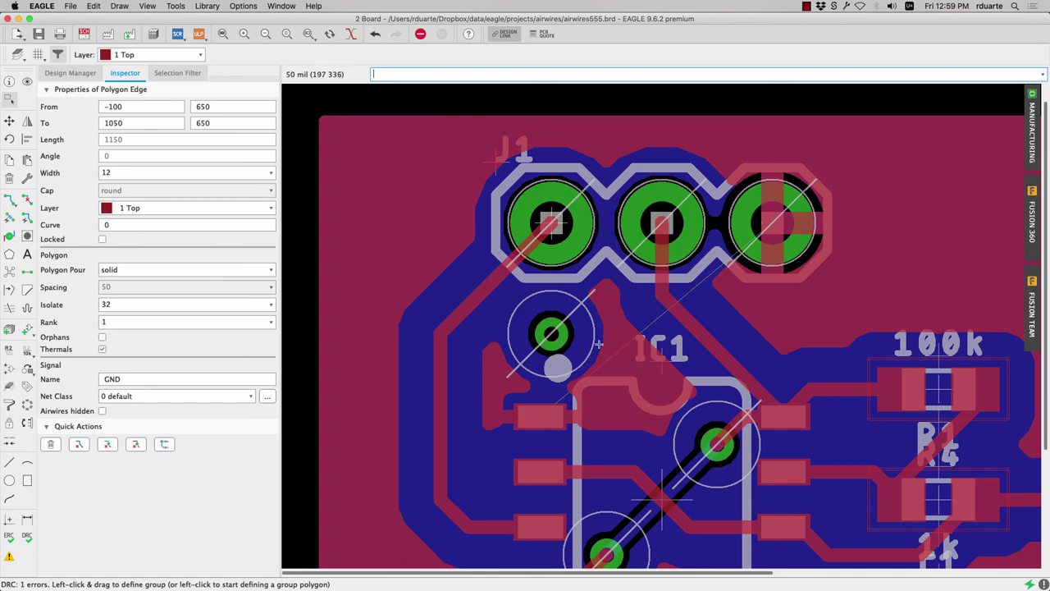
Rename the new via to GND with the name command
{"action": "type", "text": "name"}
{"action": "key", "text": "Return"}
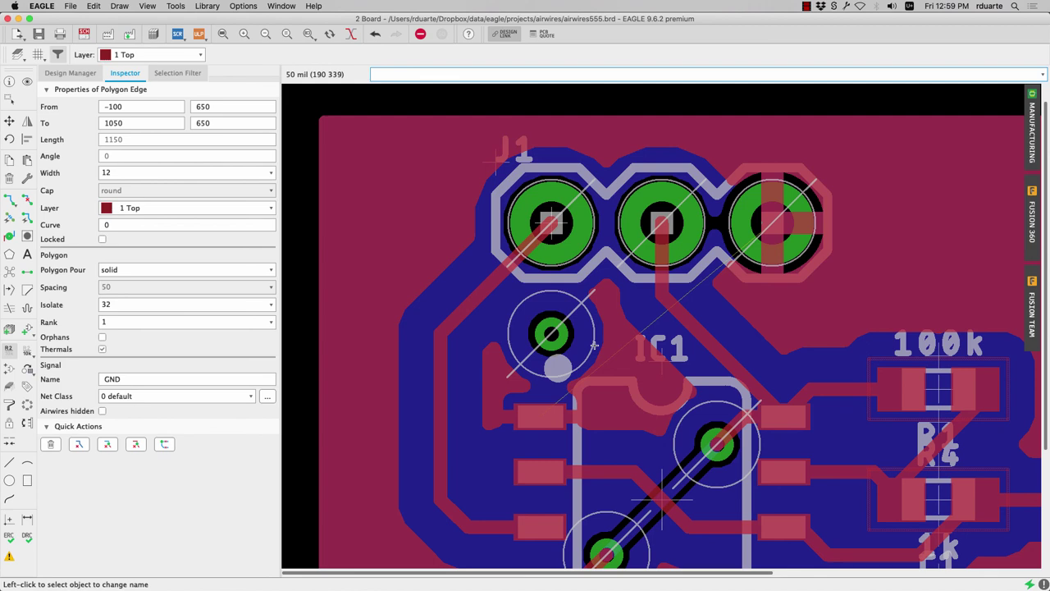
{"action": "left_click", "coordinate": [564, 332]}
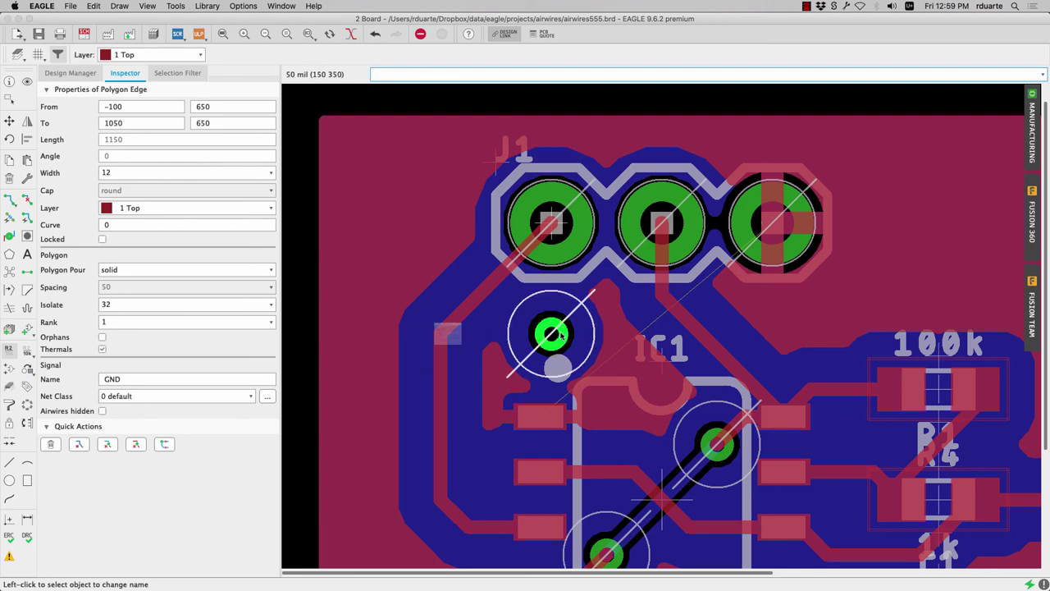
{"action": "type", "text": "GND"}
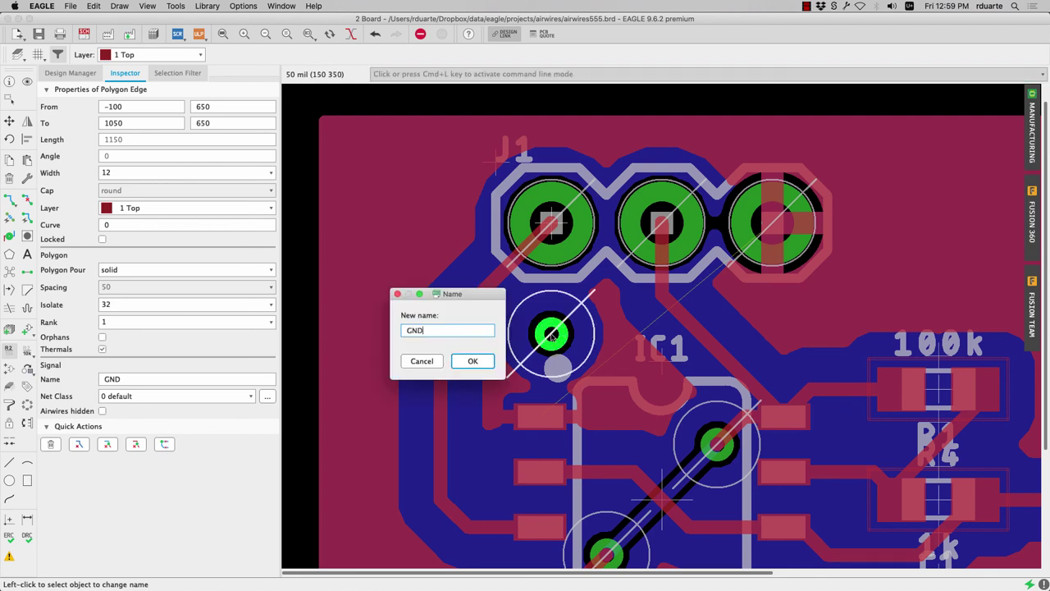
{"action": "key", "text": "Return"}
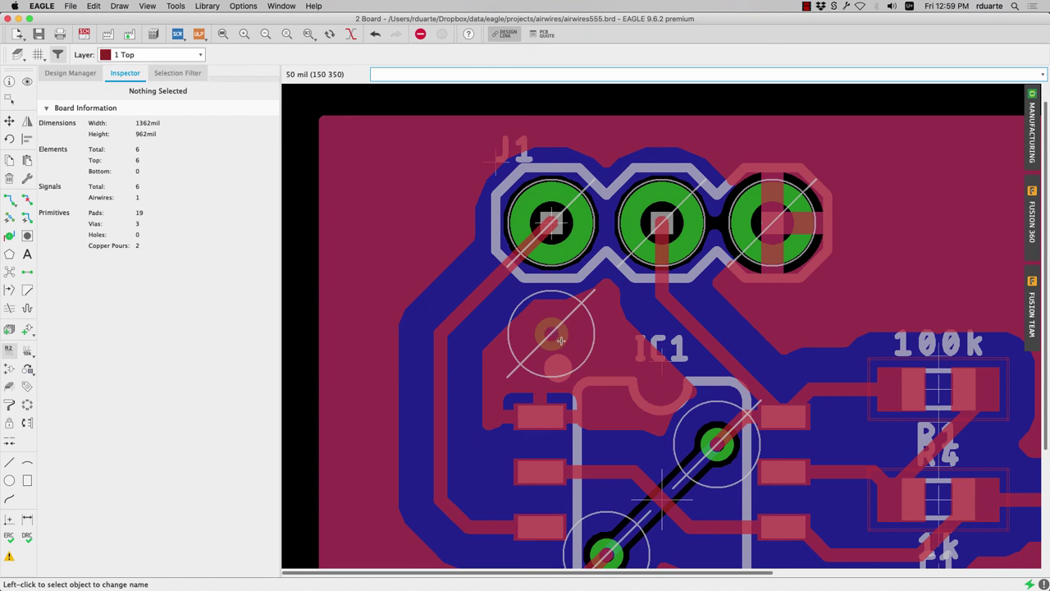
Rerun ratsnest to confirm zero airwires and run the DRC again, which finds no errors
{"action": "type", "text": "ratsnest"}
{"action": "key", "text": "Return"}
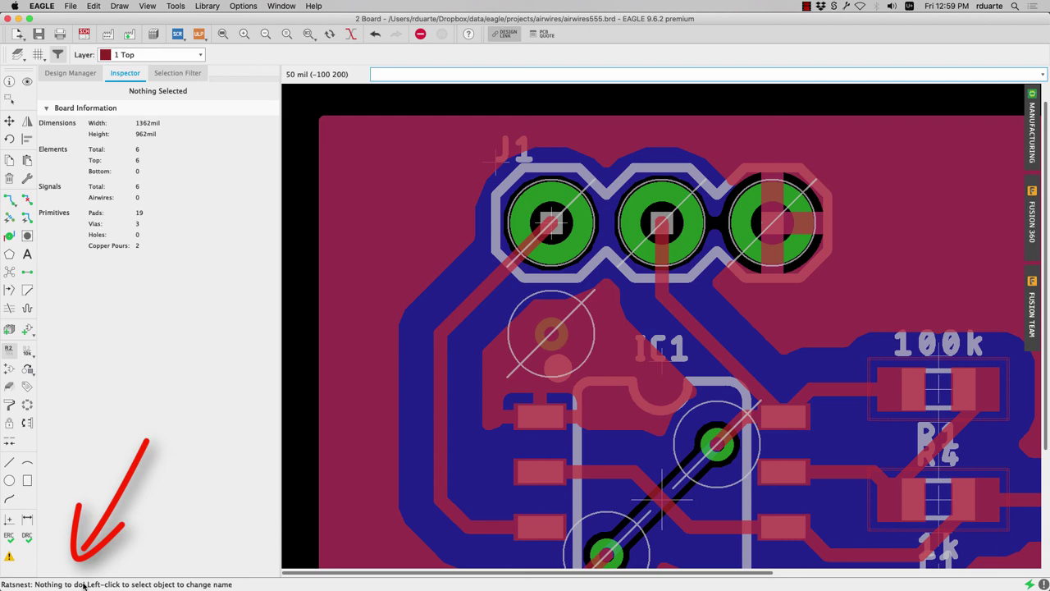
{"action": "left_click", "coordinate": [186, 7]}
{"action": "left_click", "coordinate": [196, 33]}
{"action": "left_click", "coordinate": [576, 320]}
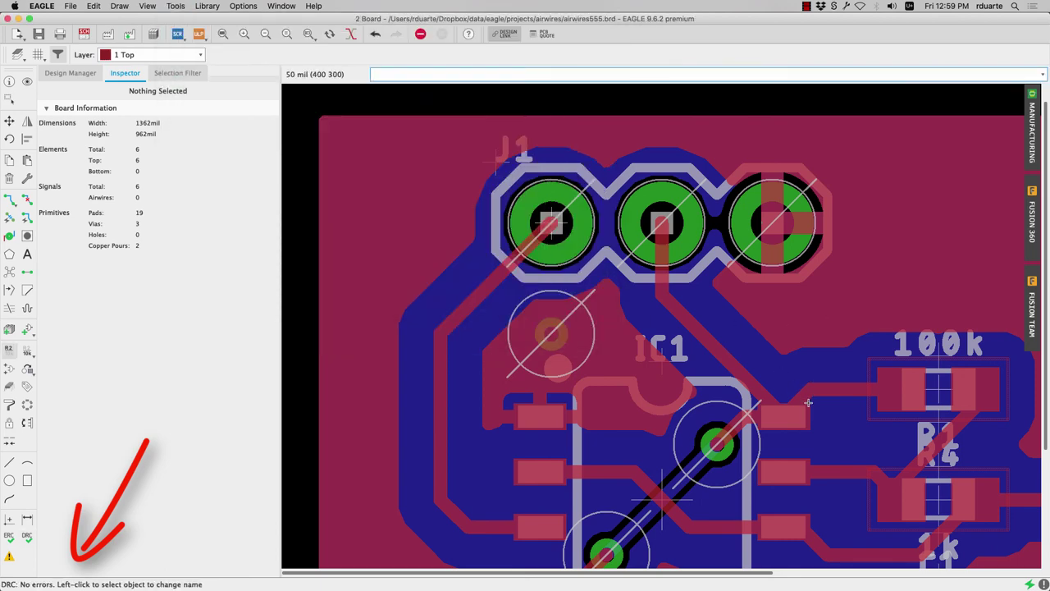
{"action": "key", "text": "alt+F2"}
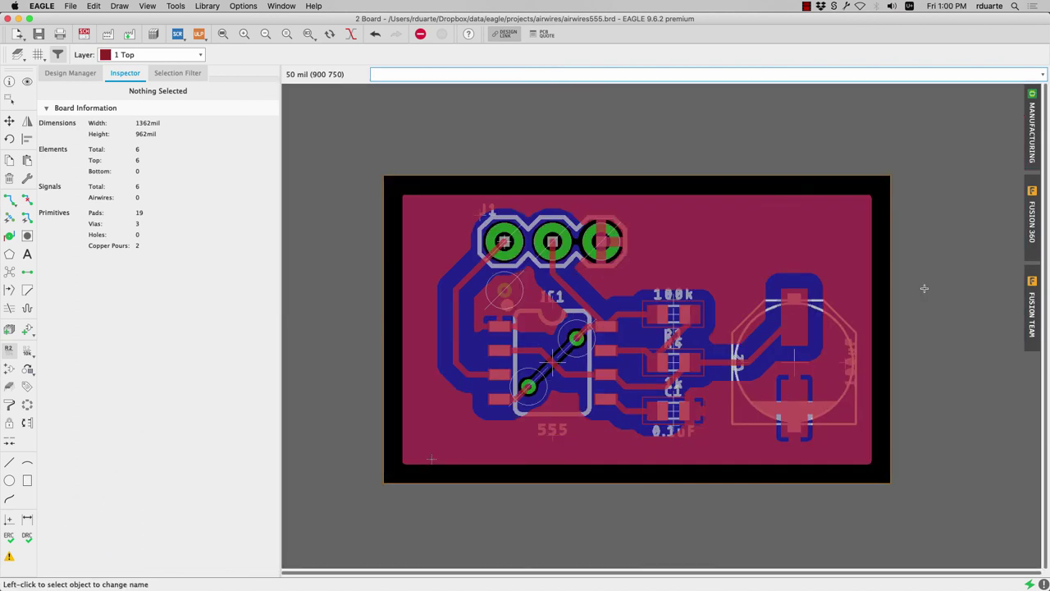